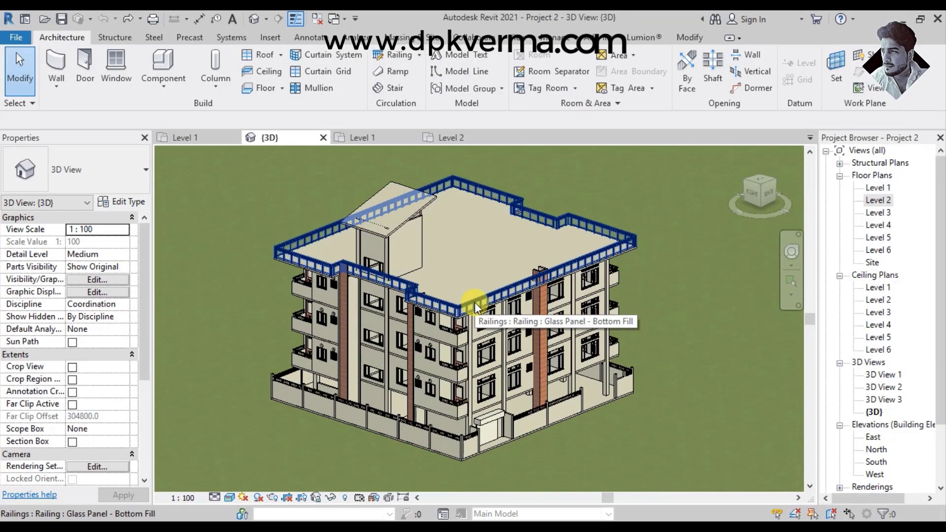
# Step: Export the Revit 3D view as FBX file Project2-3DView-{3D} into a new Desktop folder 'fbx'
pyautogui.moveTo(485, 347)
pyautogui.keyDown('shift'); pyautogui.mouseDown(button='middle')
pyautogui.moveTo(450, 289)
pyautogui.moveTo(422, 311)
pyautogui.moveTo(524, 307)
pyautogui.moveTo(508, 279)
pyautogui.moveTo(495, 294)
pyautogui.mouseUp(button='middle'); pyautogui.keyUp('shift')
pyautogui.scroll(2, 442, 332)
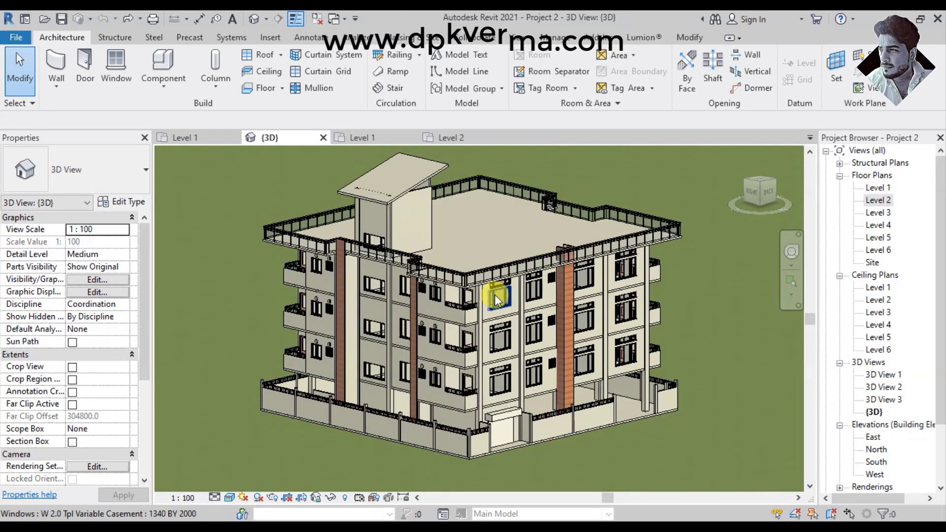
pyautogui.moveTo(552, 400)
pyautogui.keyDown('shift'); pyautogui.mouseDown(button='middle')
pyautogui.moveTo(264, 221)
pyautogui.moveTo(389, 242)
pyautogui.mouseUp(button='middle'); pyautogui.keyUp('shift')
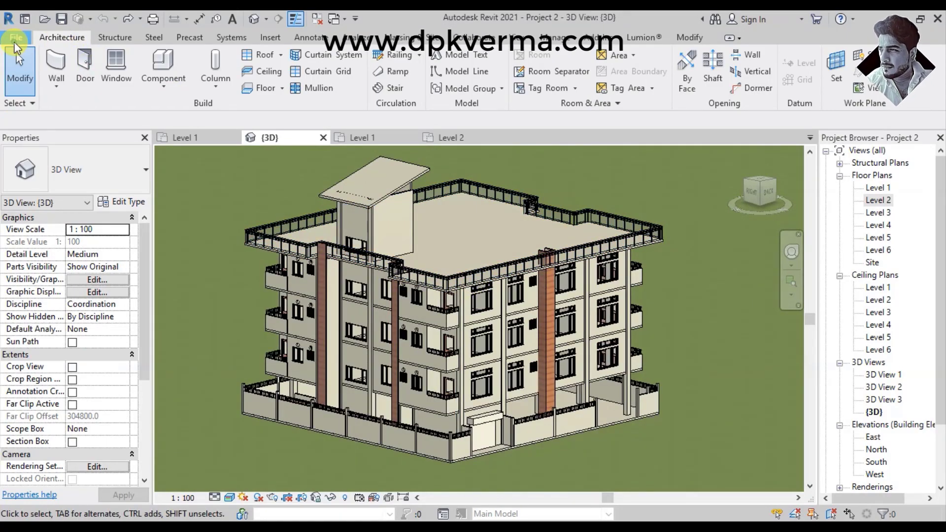
pyautogui.click(15, 38)
pyautogui.moveTo(48, 237)
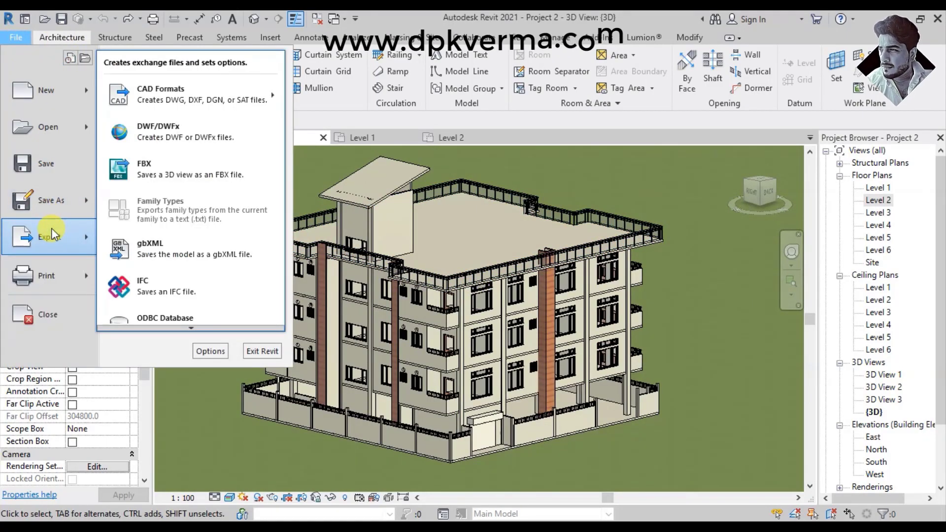
pyautogui.click(197, 167)
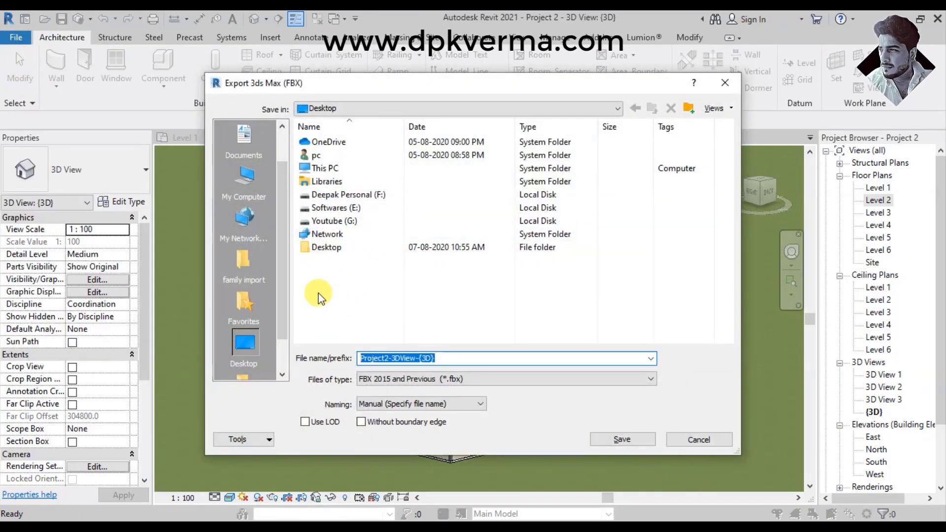
pyautogui.click(686, 110)
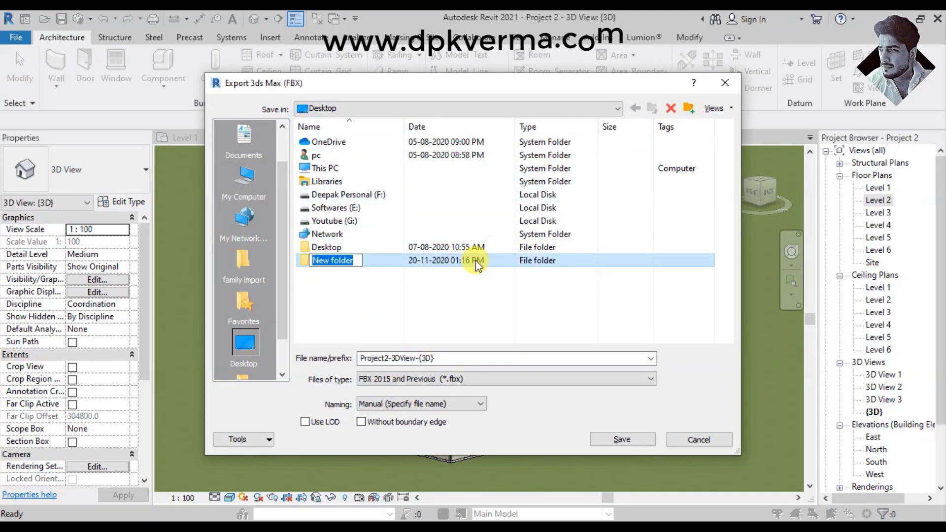
pyautogui.write('fb')
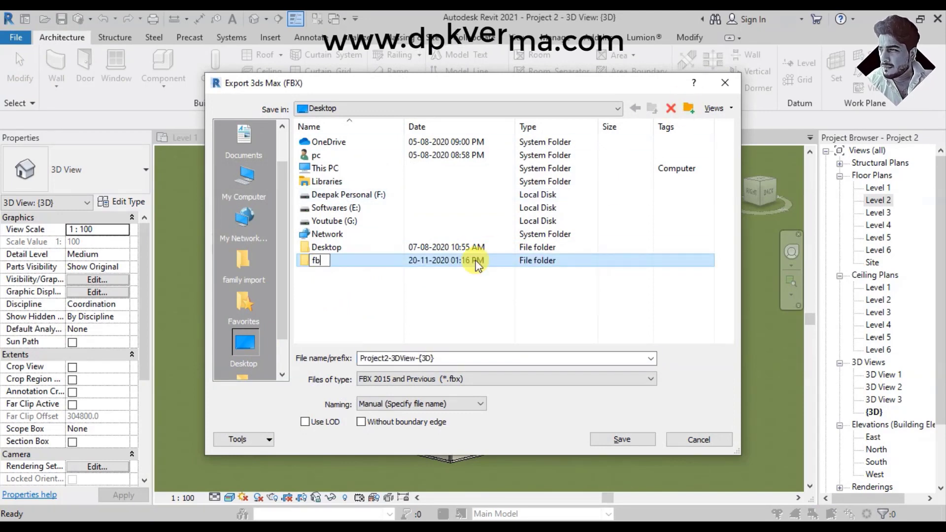
pyautogui.write('x')
pyautogui.press('Return')
pyautogui.doubleClick(340, 266)
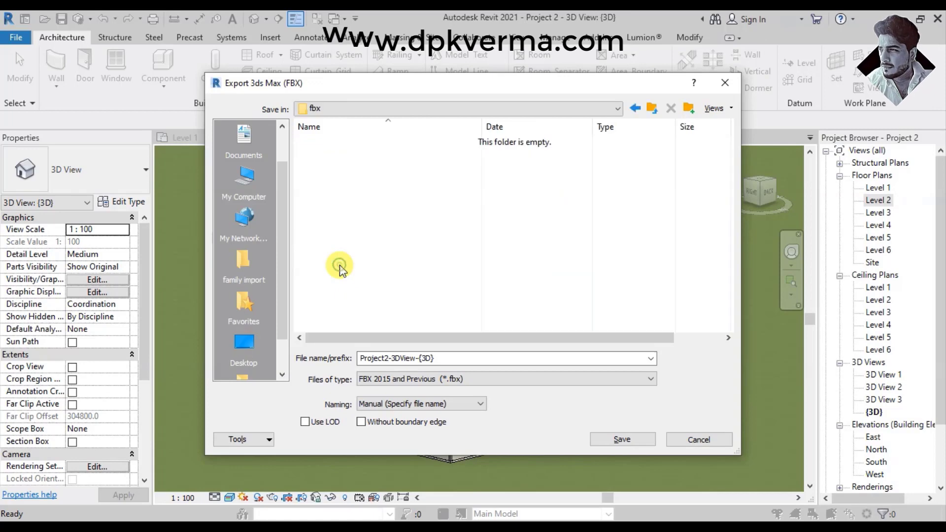
pyautogui.click(629, 446)
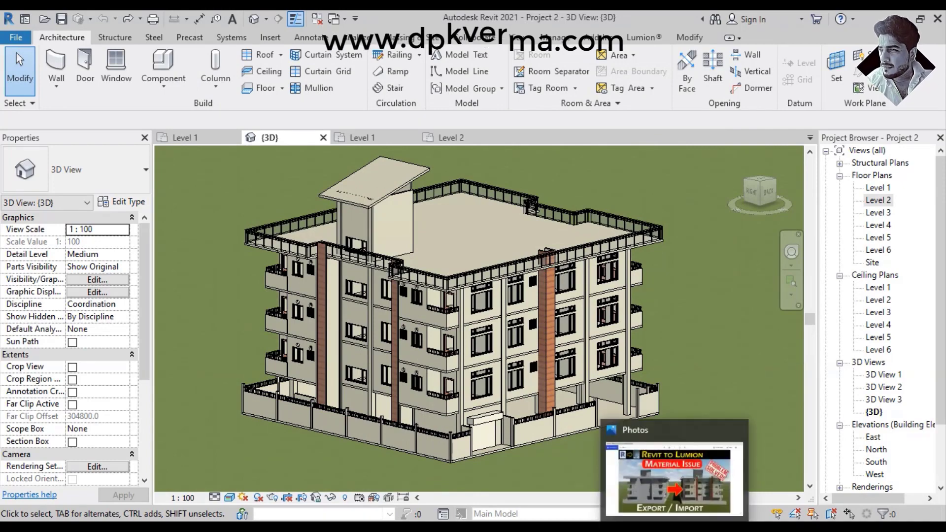
# Step: Import fbx\Project2-3DView-{3D} into Lumion with the model name 'Project2-3DView-{3D}1'
pyautogui.click(675, 473)
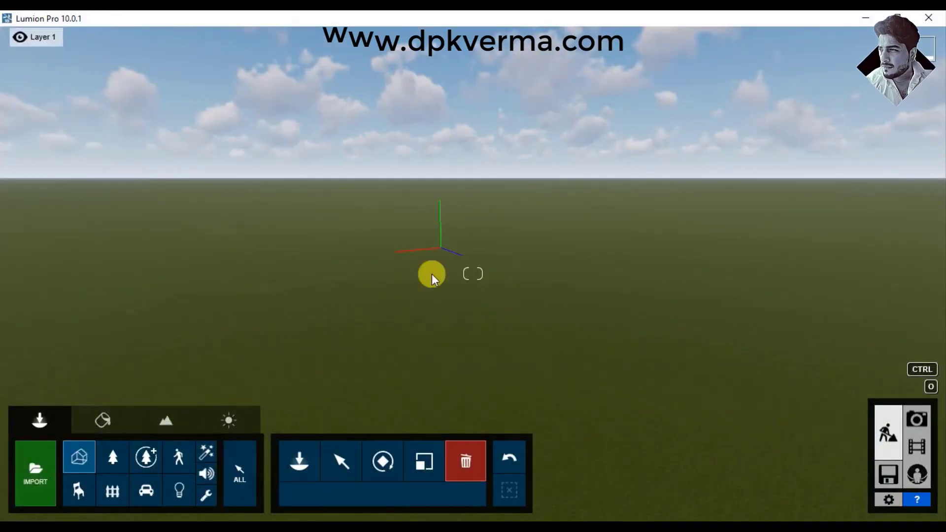
pyautogui.click(35, 468)
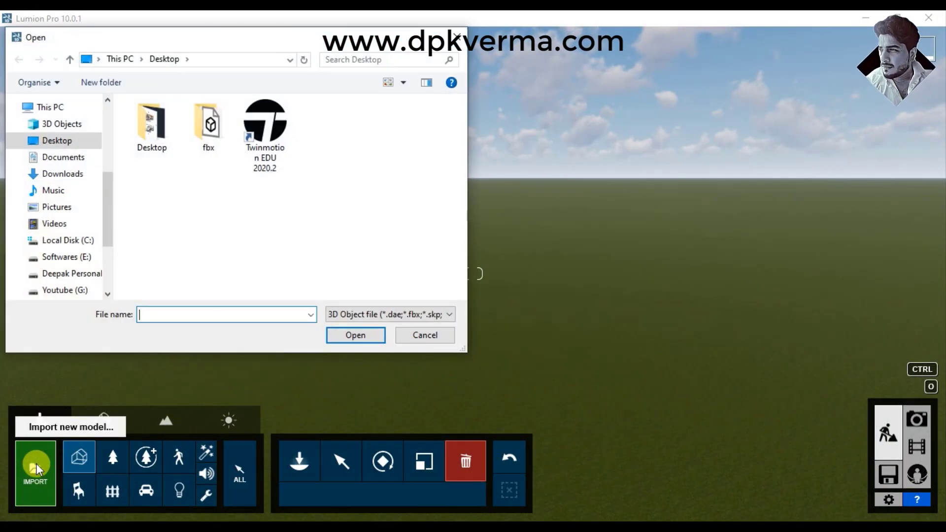
pyautogui.doubleClick(207, 136)
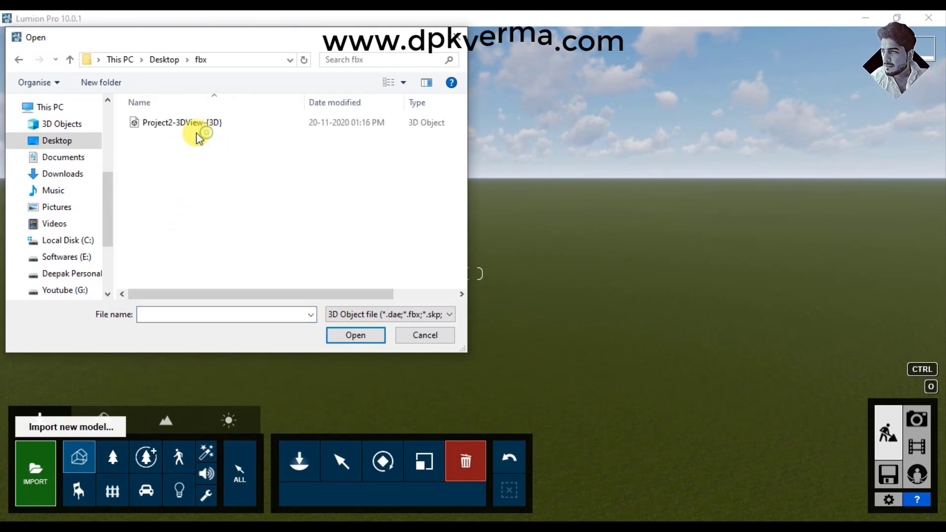
pyautogui.click(168, 126)
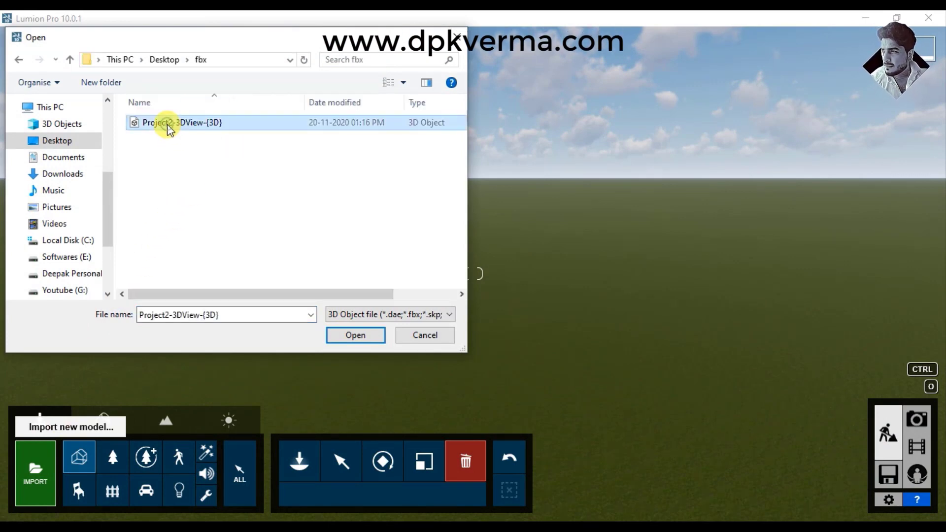
pyautogui.click(344, 335)
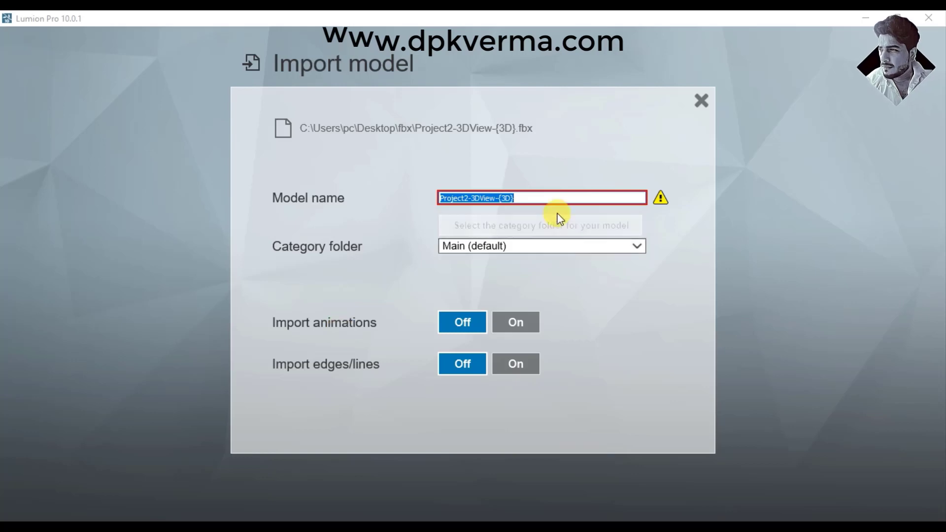
pyautogui.click(537, 193)
pyautogui.write('1')
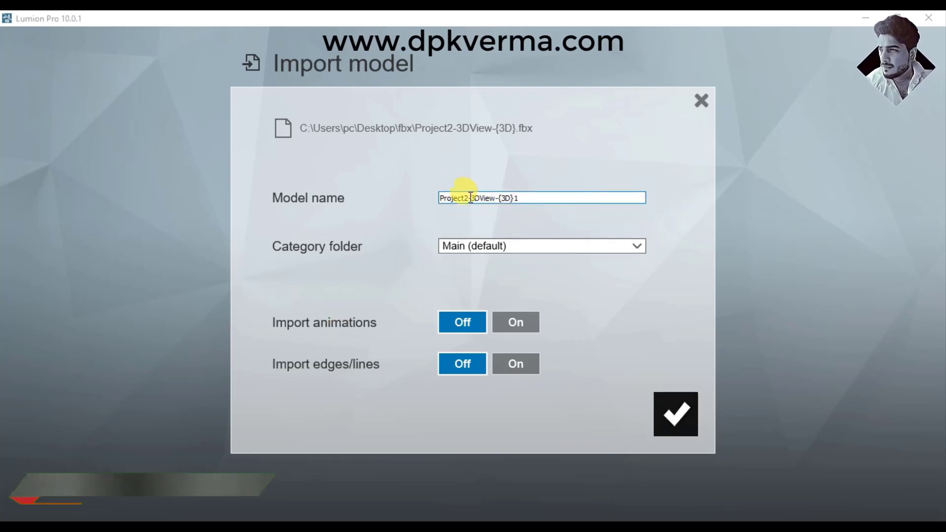
pyautogui.click(664, 403)
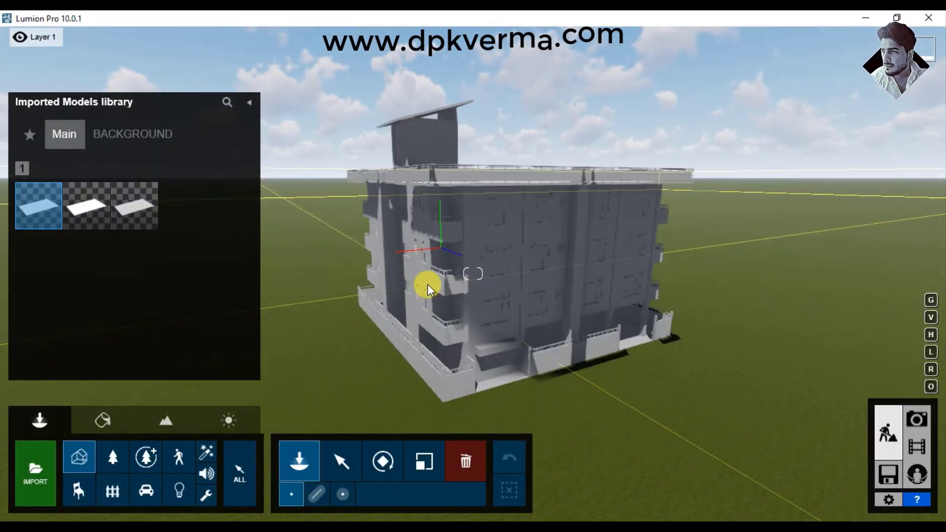
# Step: Drop the imported building onto the grass and bring the camera in close around it
pyautogui.click(402, 284)
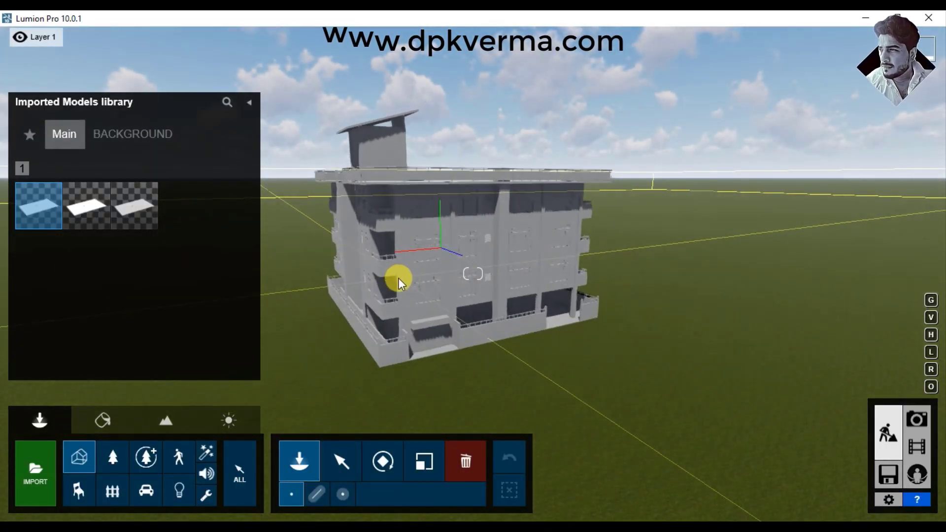
pyautogui.scroll(5, 421, 285)
pyautogui.scroll(-2, 415, 276)
pyautogui.scroll(-5, 415, 277)
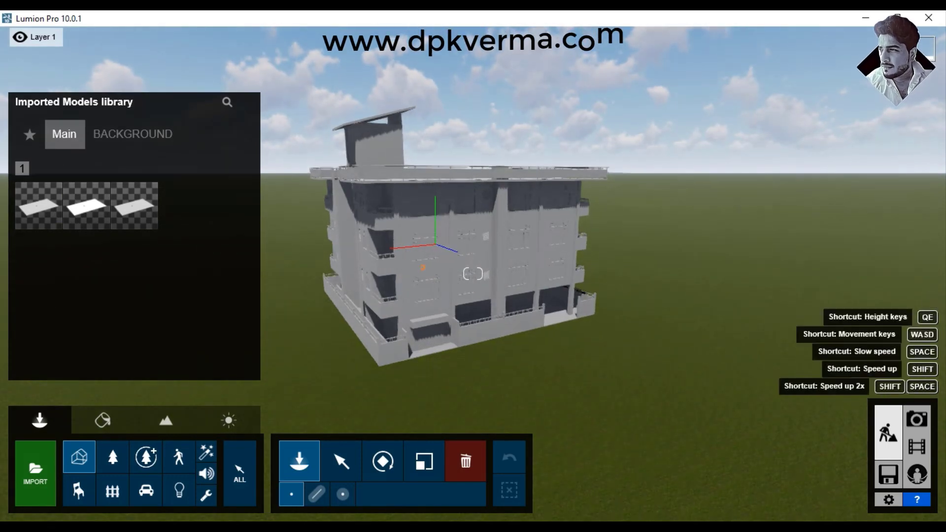
pyautogui.moveTo(439, 276); pyautogui.dragTo(368, 267, button='right')
pyautogui.scroll(-3, 373, 269)
pyautogui.press('a')
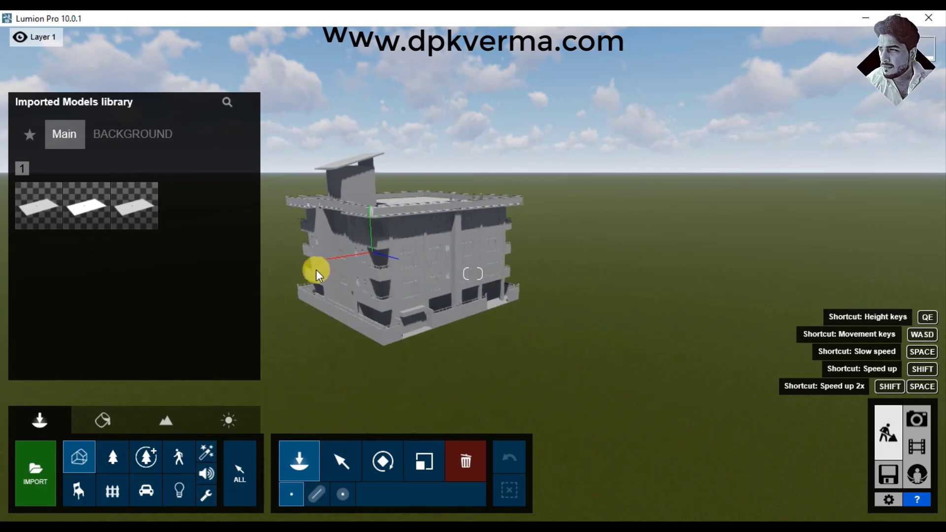
pyautogui.press('w')
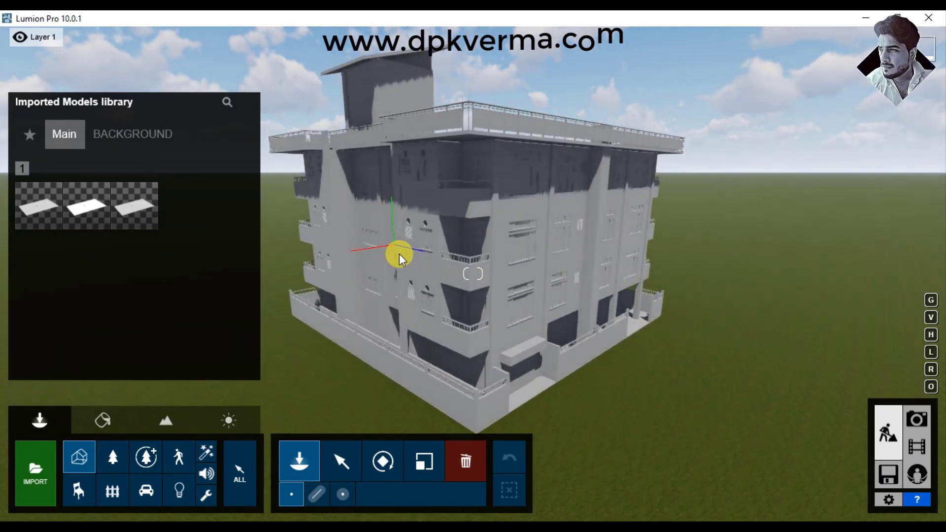
# Step: Enter Lumion's material editing, orbit around the grey building, then return to Revit
pyautogui.click(85, 426)
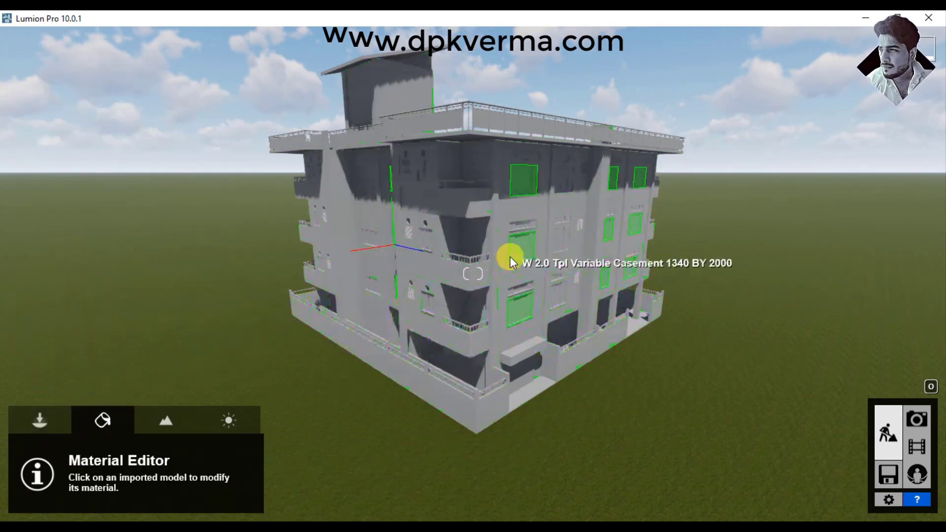
pyautogui.scroll(2, 518, 247)
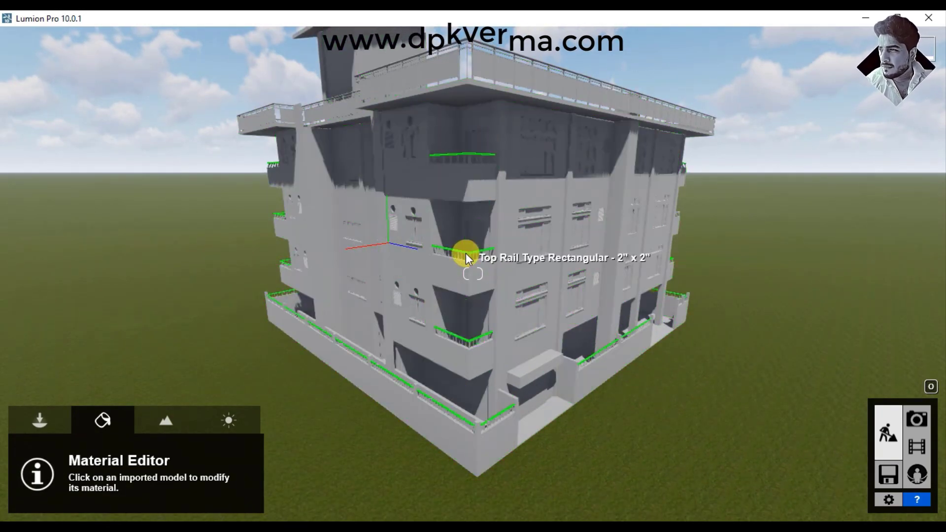
pyautogui.moveTo(353, 298); pyautogui.dragTo(472, 312, button='right')
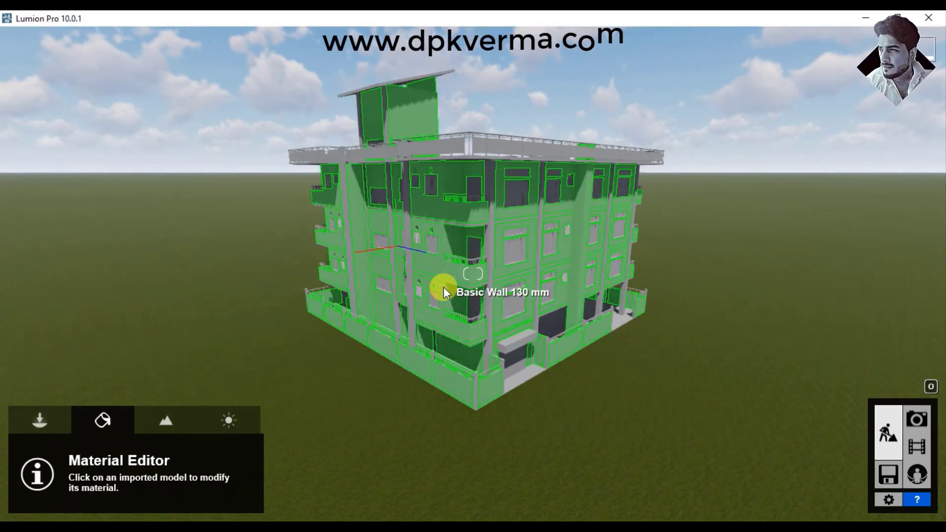
pyautogui.moveTo(444, 287); pyautogui.dragTo(430, 302, button='right')
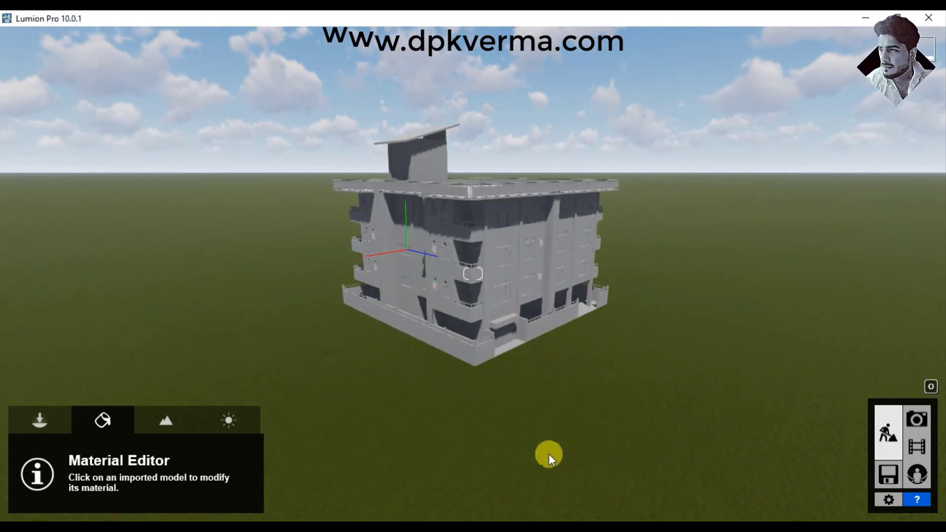
pyautogui.click(173, 520)
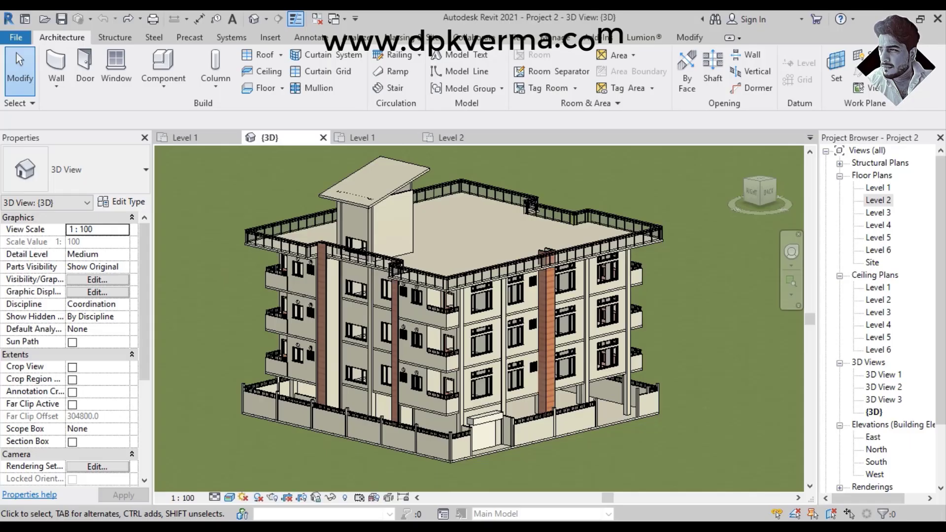
# Step: Show the Lumion® ribbon tab in Revit to check its export tools
pyautogui.click(641, 38)
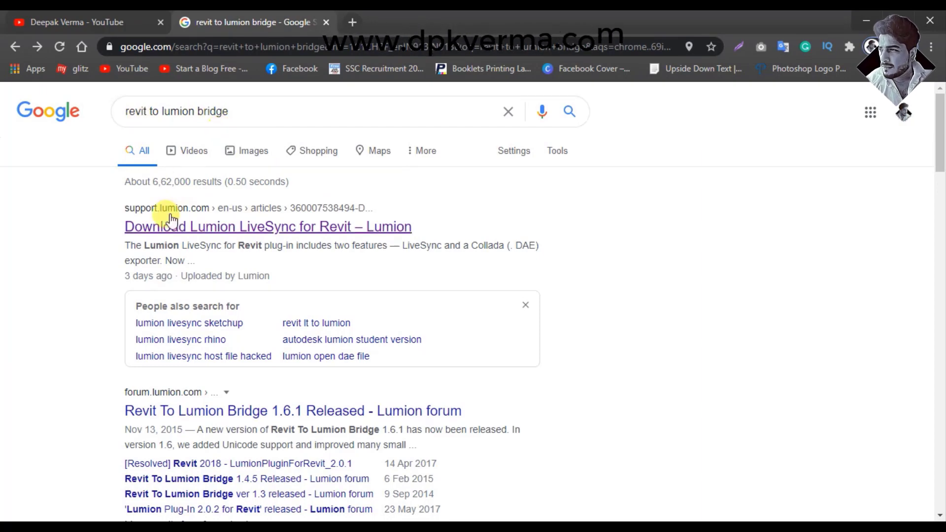
# Step: Open the Lumion LiveSync for Revit support article and scroll through it
pyautogui.click(230, 235)
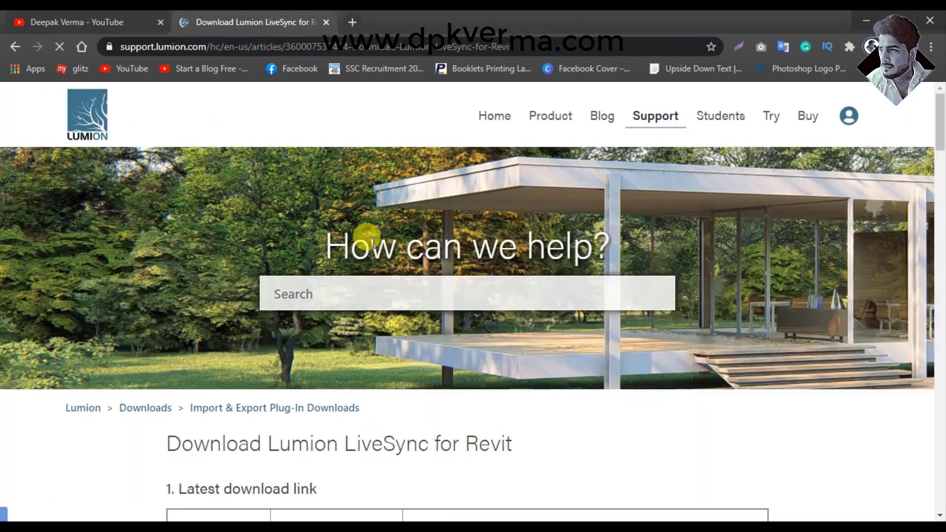
pyautogui.scroll(-4, 370, 239)
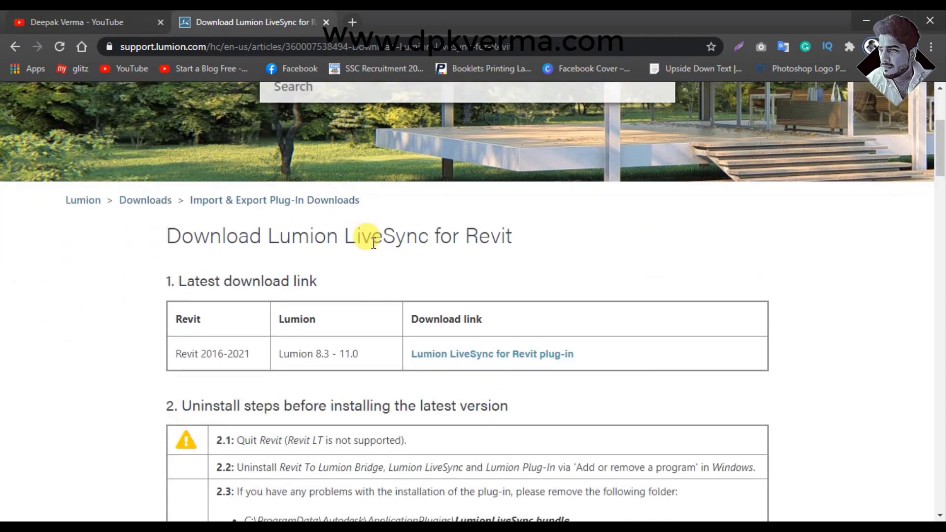
pyautogui.scroll(3, 542, 229)
pyautogui.scroll(2, 690, 187)
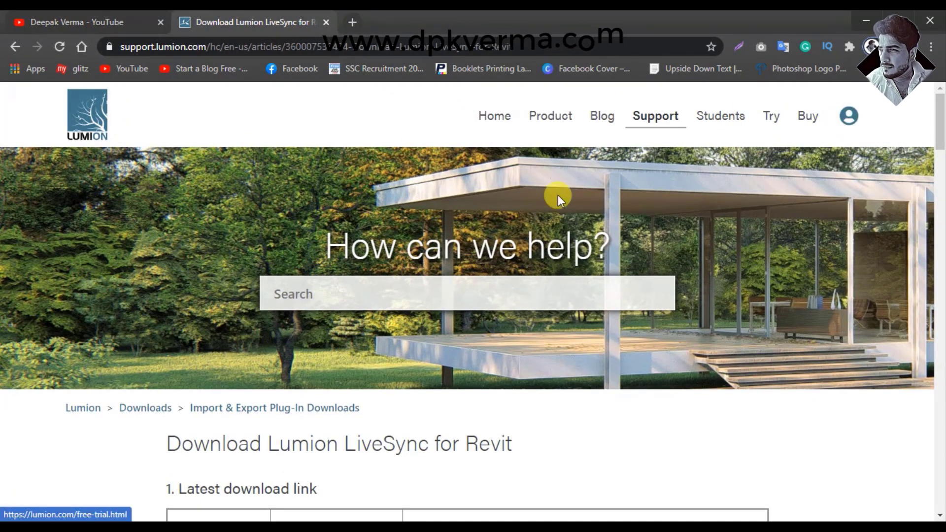
pyautogui.scroll(-1, 558, 196)
pyautogui.scroll(-2, 697, 185)
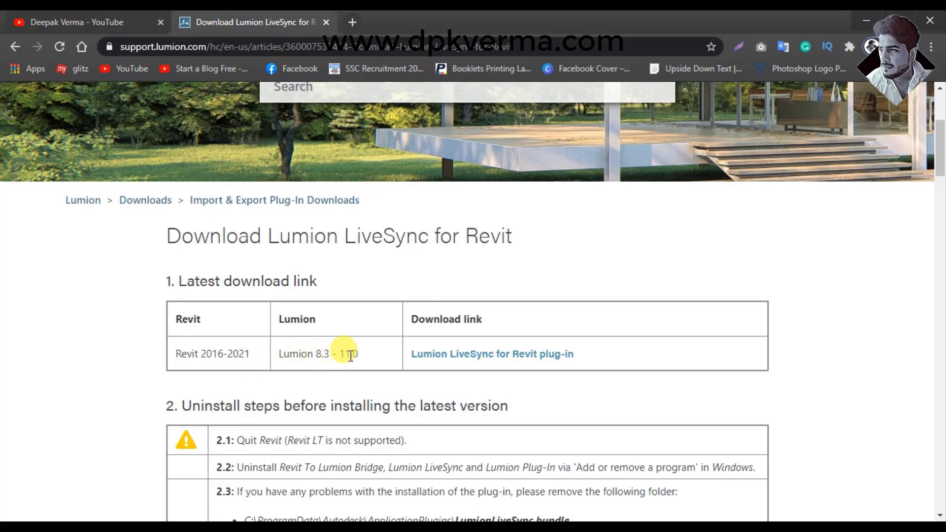
# Step: Scroll to the plug-in link and open the Autodesk App Store LiveSync for Revit page
pyautogui.scroll(-1, 350, 355)
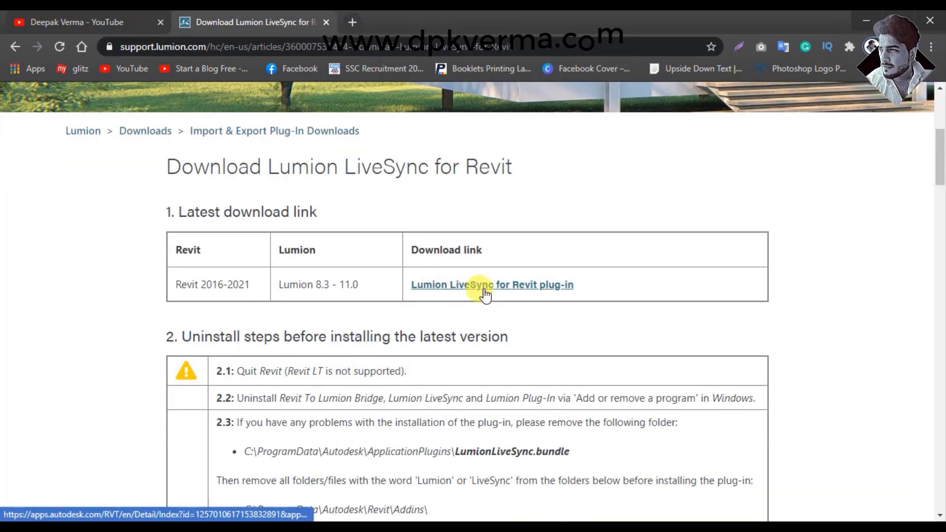
pyautogui.scroll(-1, 532, 292)
pyautogui.scroll(-3, 532, 293)
pyautogui.scroll(-5, 532, 292)
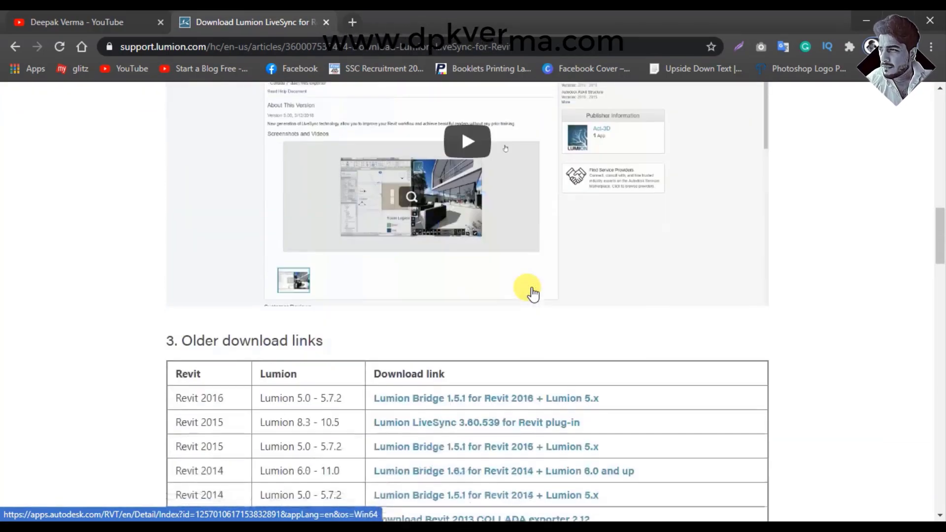
pyautogui.scroll(-2, 532, 292)
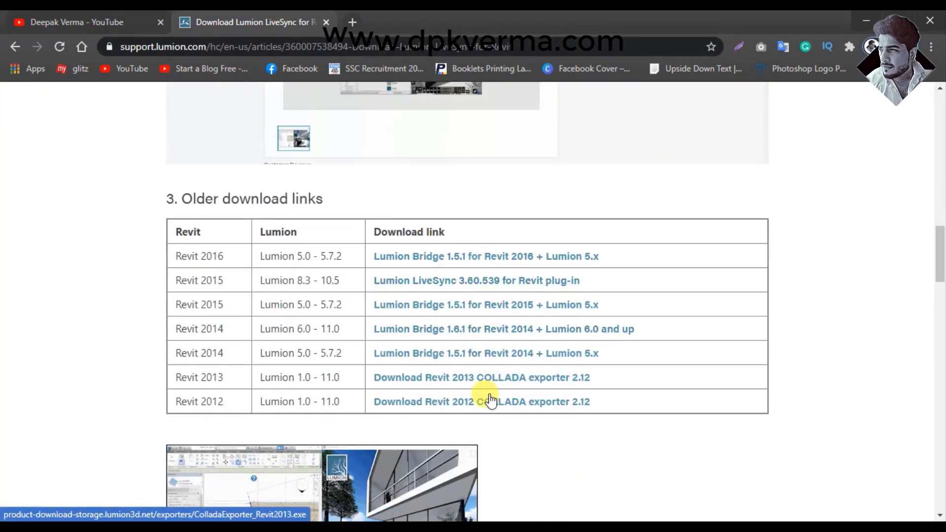
pyautogui.scroll(6, 507, 380)
pyautogui.scroll(5, 510, 380)
pyautogui.scroll(5, 511, 380)
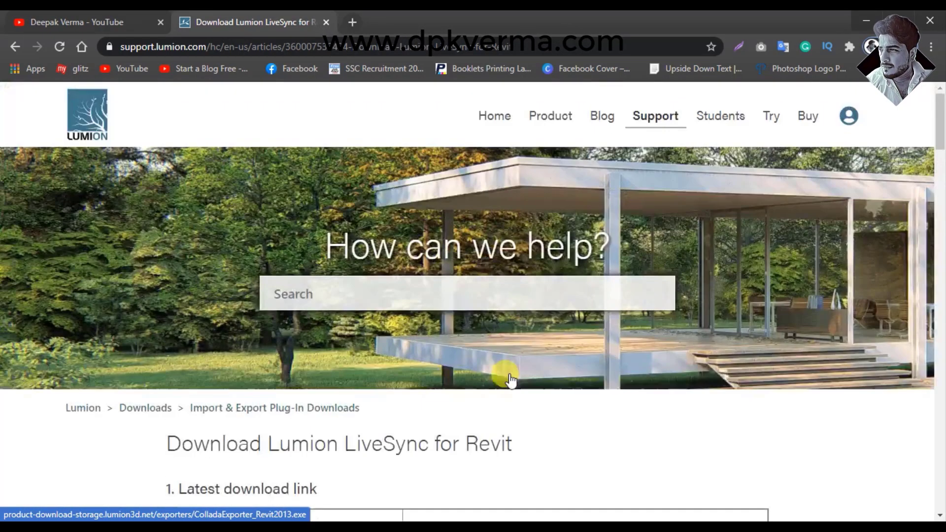
pyautogui.scroll(-5, 507, 380)
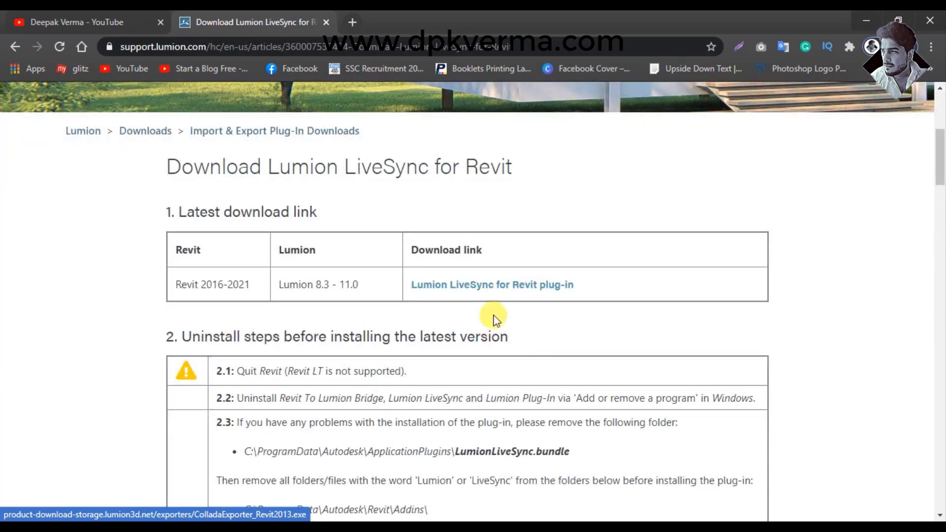
pyautogui.click(491, 288)
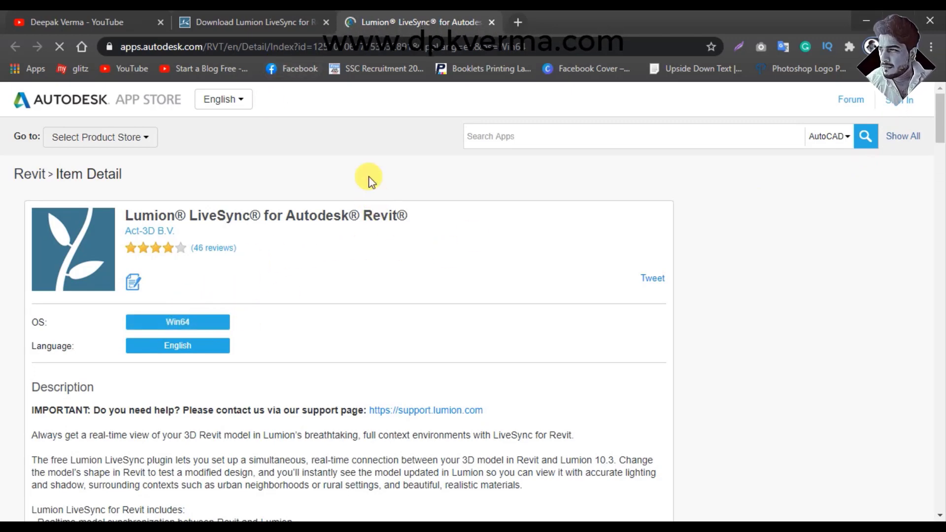
# Step: Back in Revit, start Lumion LiveSync and dismiss its 'Host file hacked' error
pyautogui.click(865, 22)
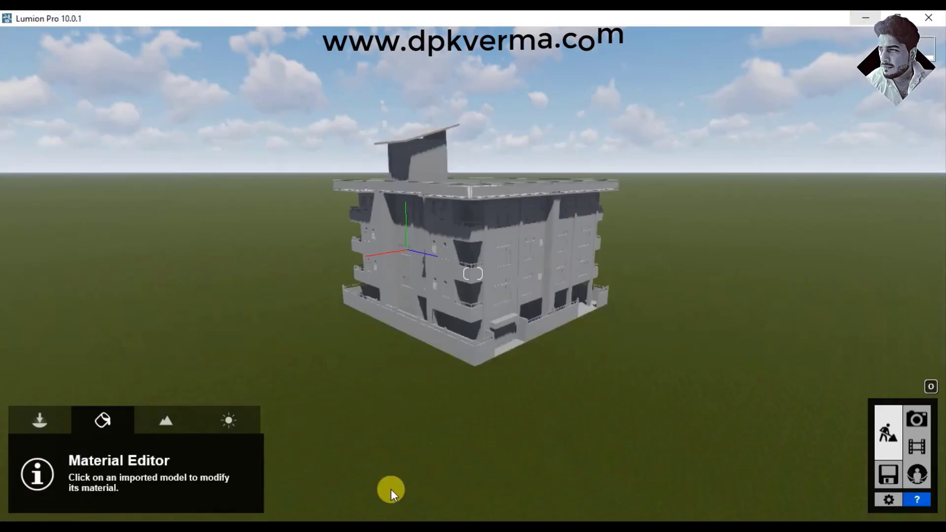
pyautogui.click(866, 19)
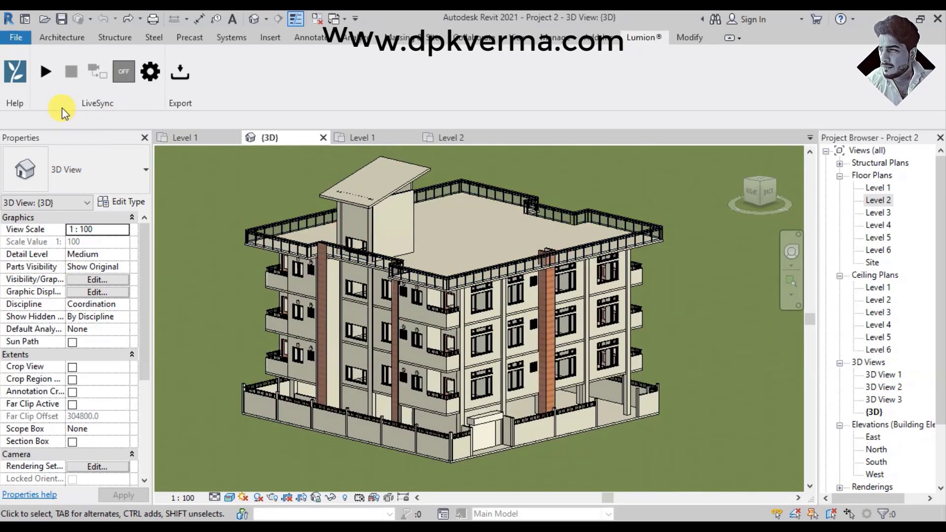
pyautogui.click(45, 73)
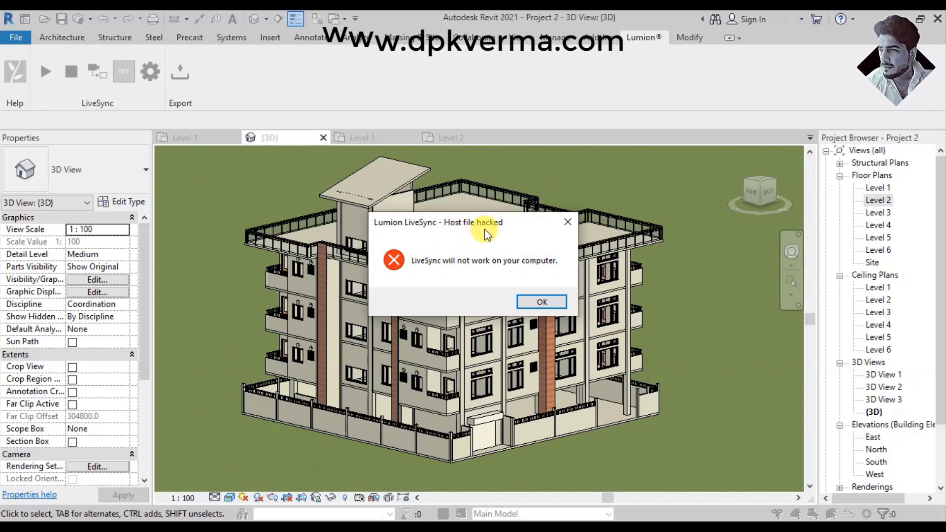
pyautogui.moveTo(484, 230); pyautogui.dragTo(478, 238)
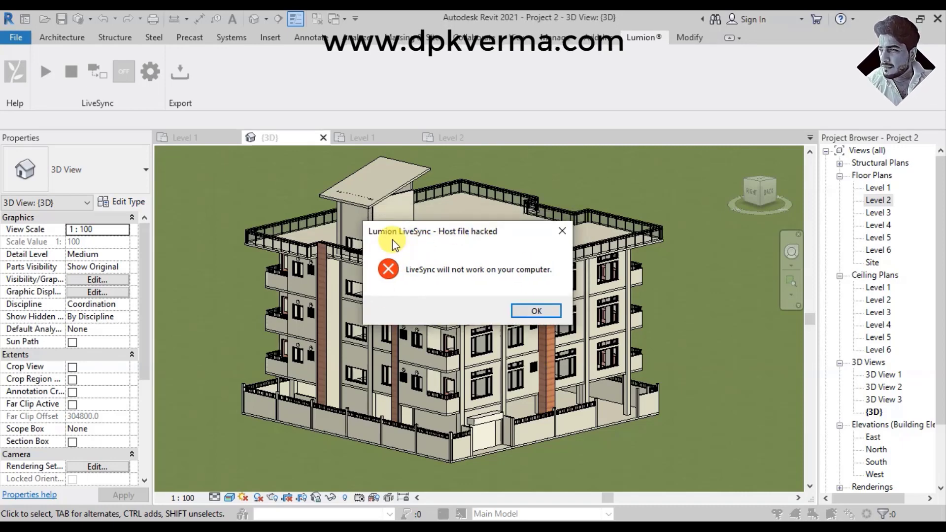
pyautogui.click(536, 311)
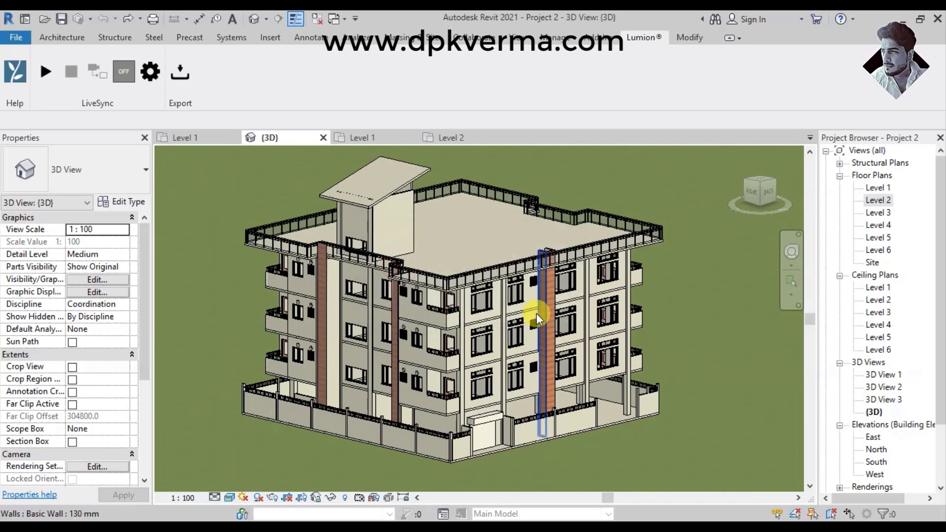
# Step: Use the Lumion tab's COLLADA export to save 'Project 2' into a newly created Desktop folder 'new'
pyautogui.click(180, 74)
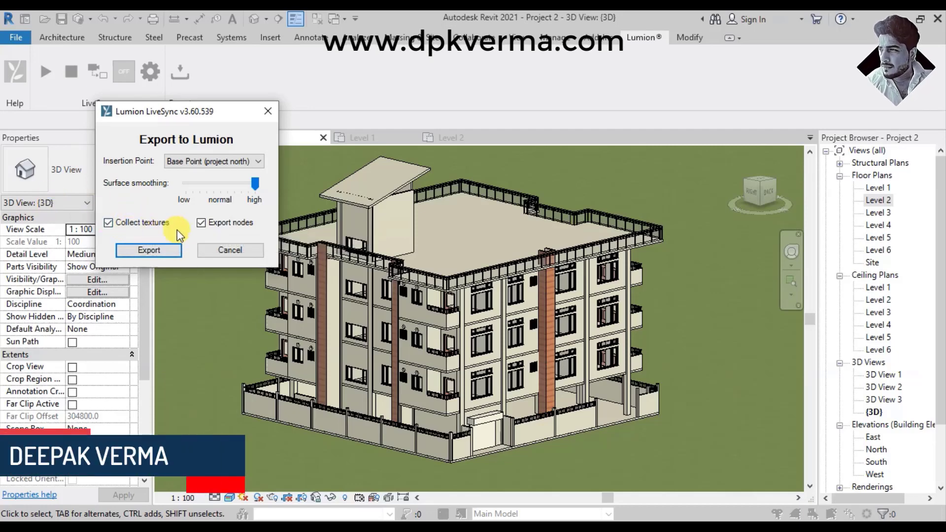
pyautogui.click(160, 251)
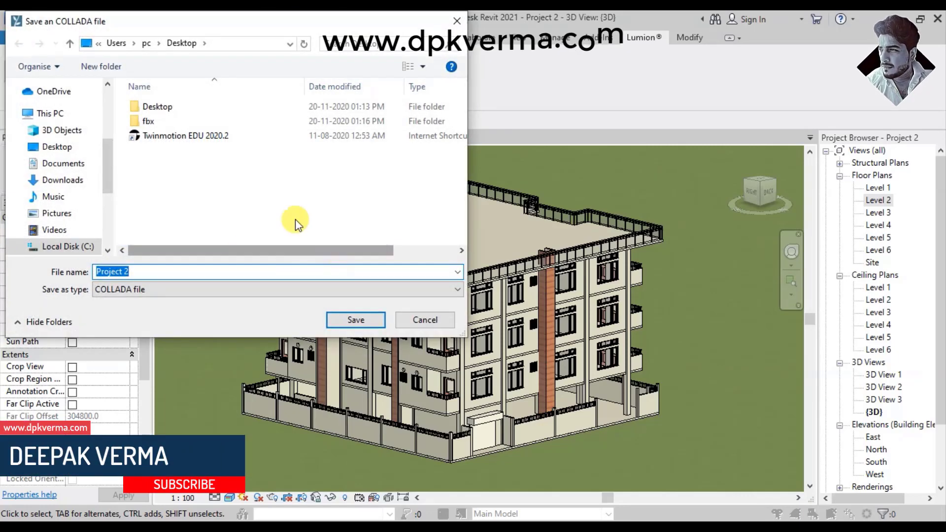
pyautogui.click(101, 66)
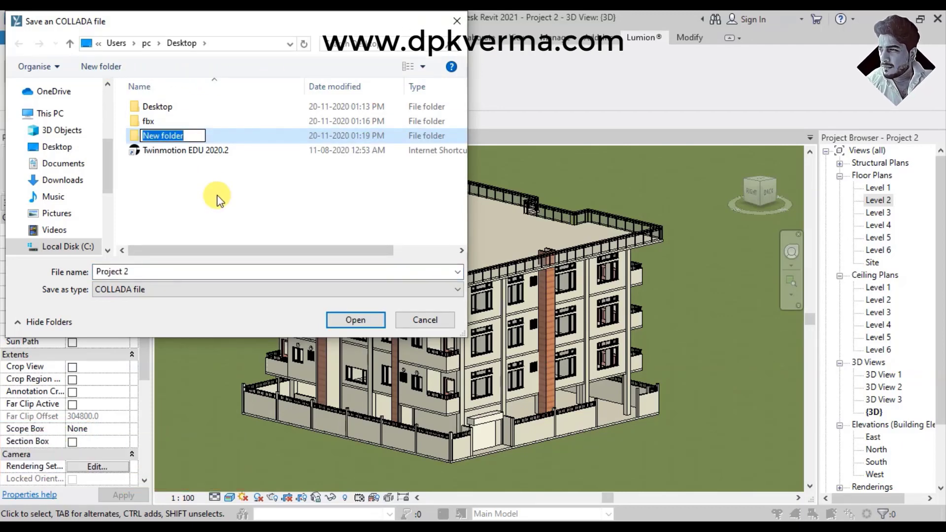
pyautogui.write('new')
pyautogui.click(216, 195)
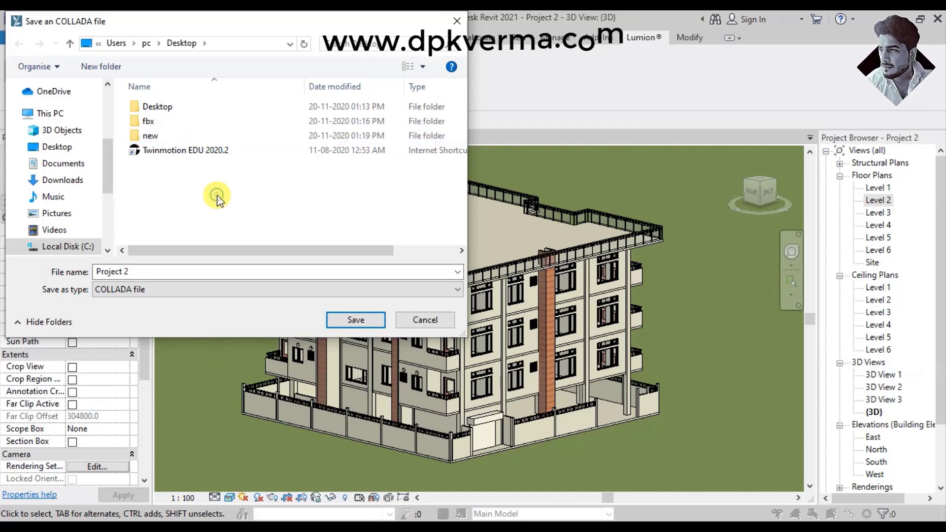
pyautogui.doubleClick(175, 136)
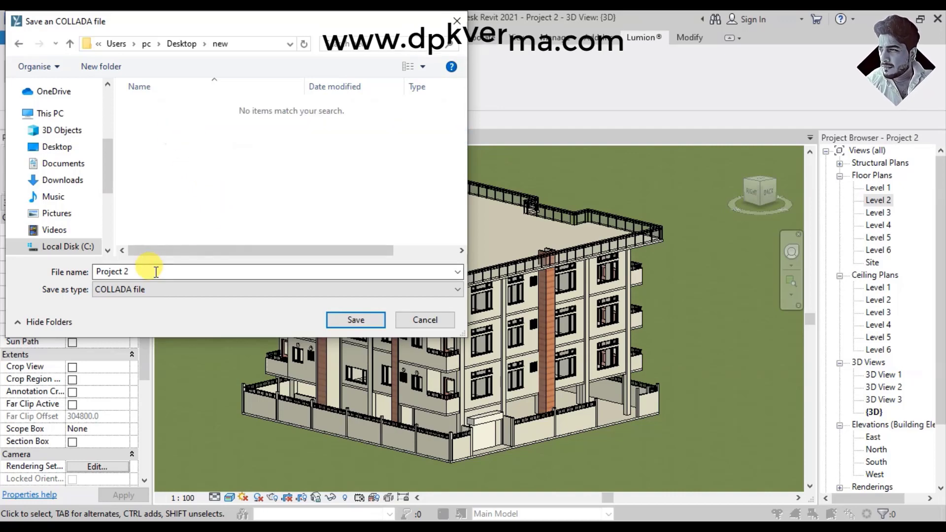
pyautogui.click(348, 323)
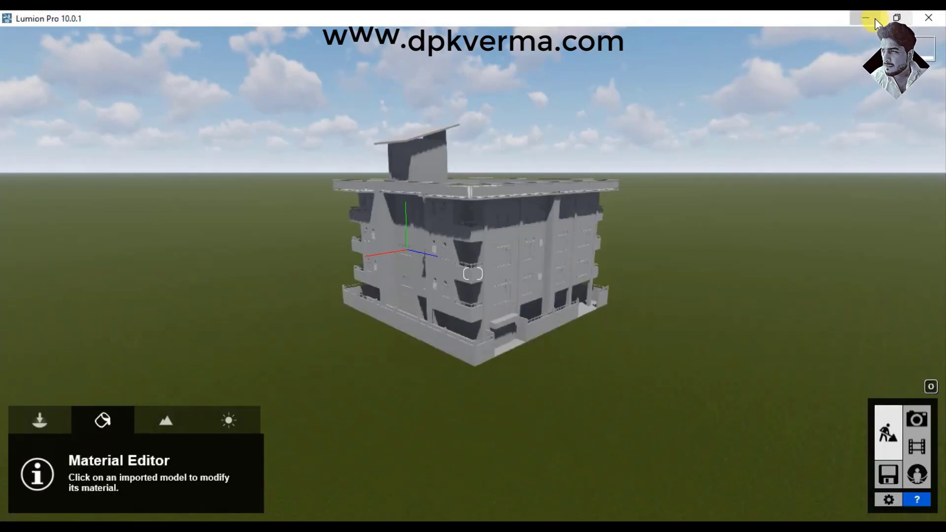
# Step: Inspect the 'new' folder's textures subfolder of five exported images, then go back
pyautogui.click(876, 22)
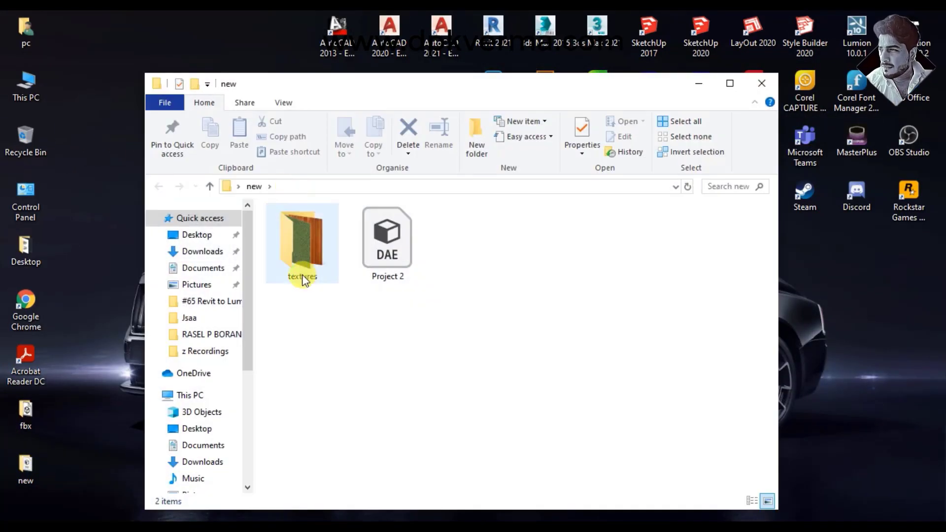
pyautogui.doubleClick(302, 277)
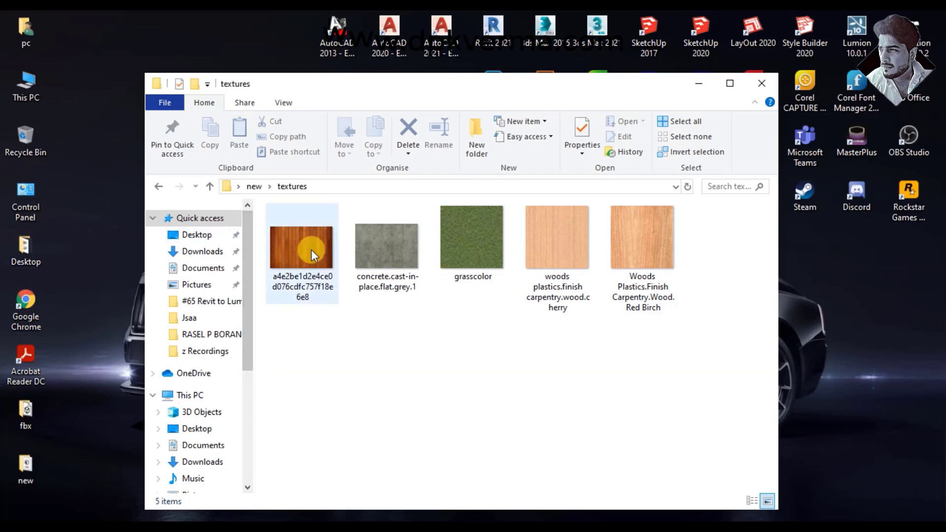
pyautogui.click(157, 189)
pyautogui.click(393, 263)
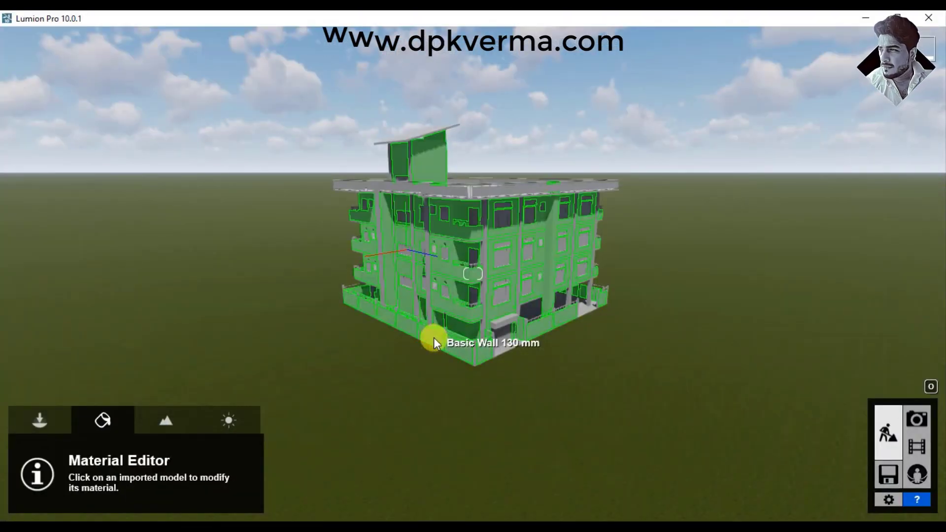
# Step: Import Project 2.dae from the Desktop 'new' folder into Lumion under the model name Project 22
pyautogui.click(41, 417)
pyautogui.click(40, 459)
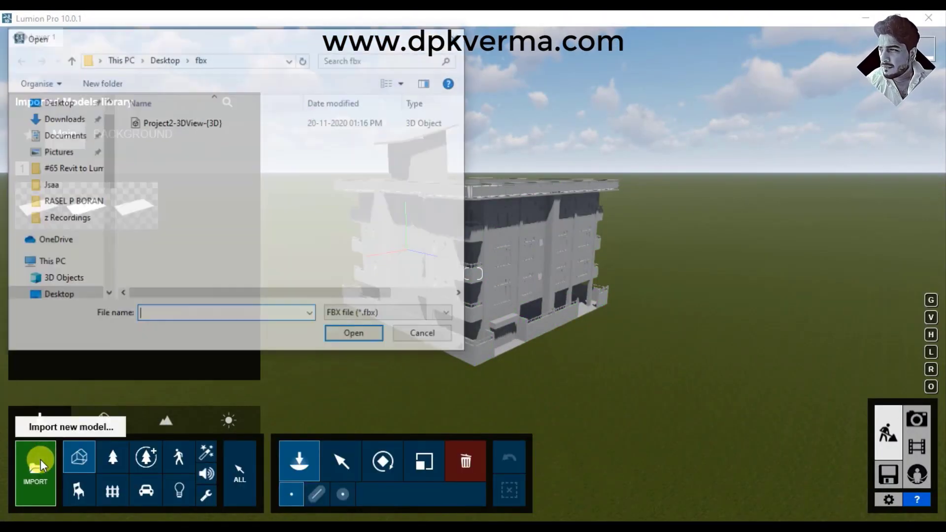
pyautogui.click(164, 59)
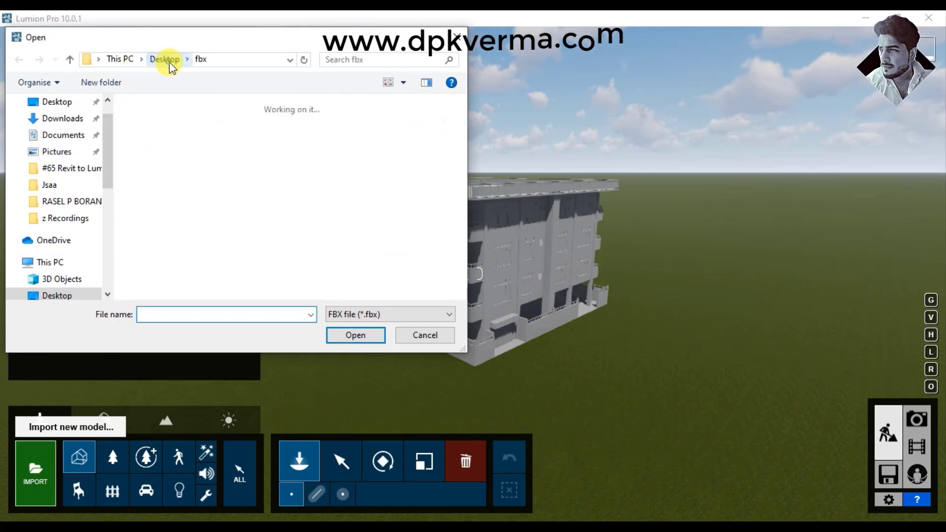
pyautogui.doubleClick(269, 129)
pyautogui.doubleClick(164, 122)
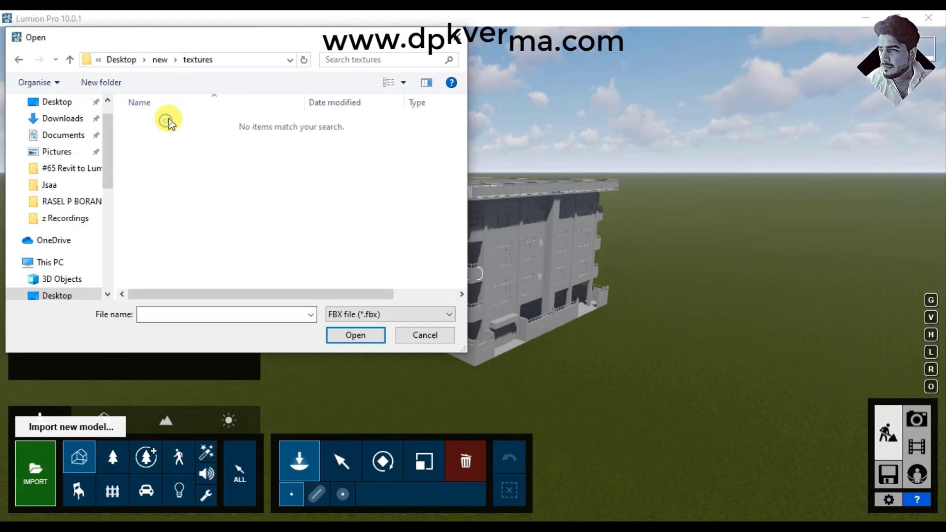
pyautogui.click(163, 60)
pyautogui.click(393, 319)
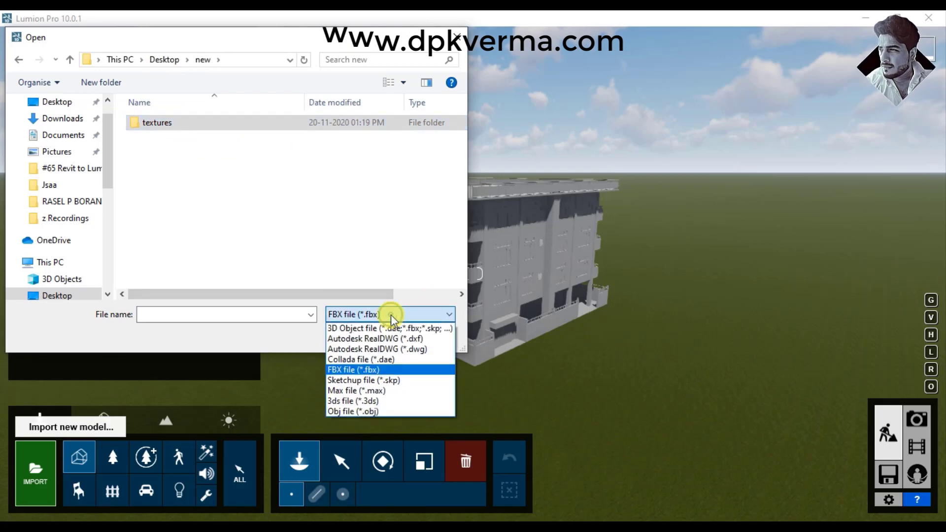
pyautogui.click(369, 327)
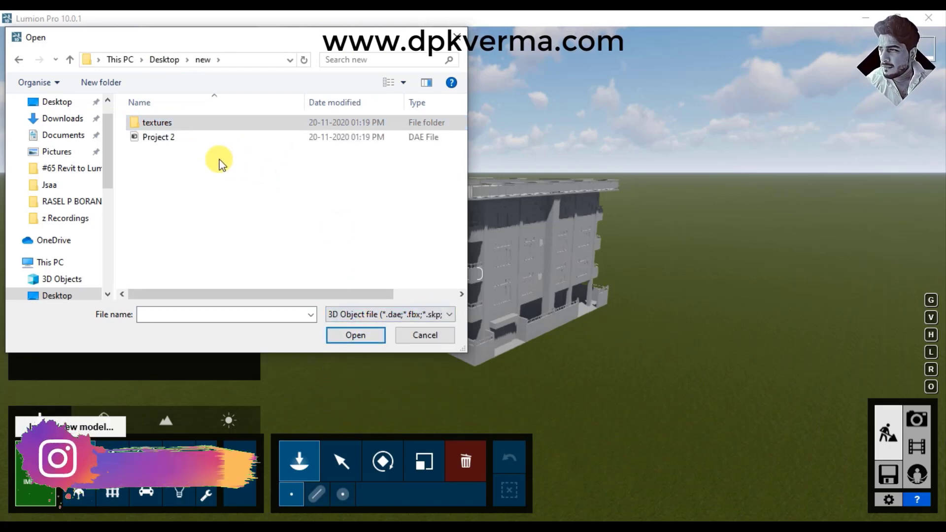
pyautogui.click(154, 139)
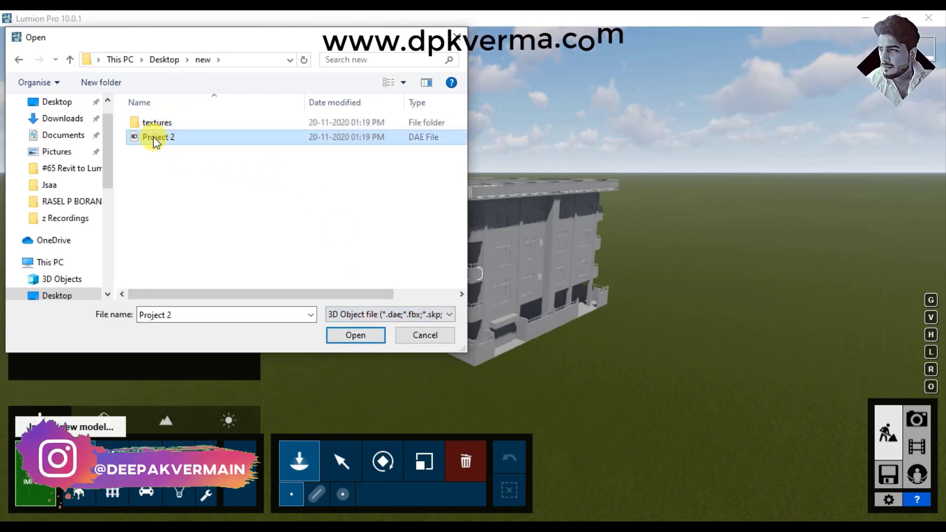
pyautogui.click(357, 334)
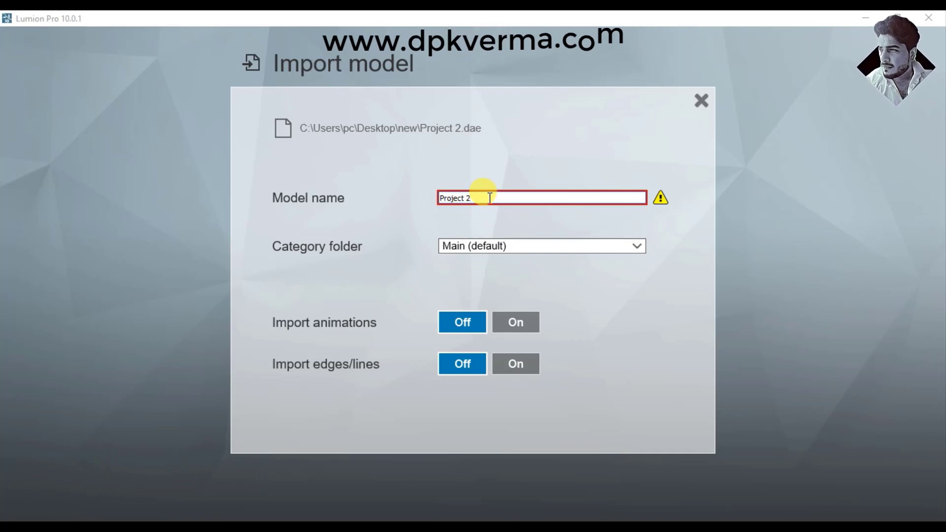
pyautogui.write('2')
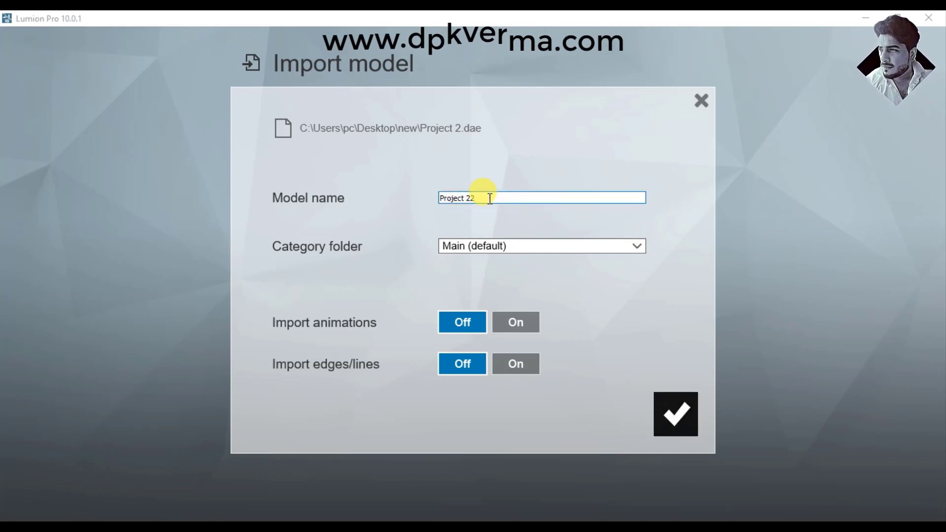
pyautogui.click(678, 412)
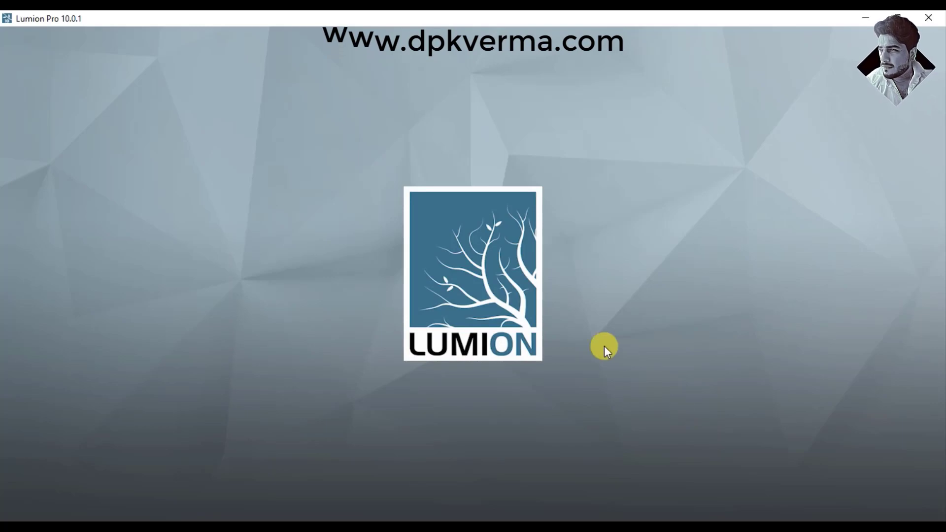
# Step: Place the textured Project 22 building beside the grey model and move the camera up close to both
pyautogui.scroll(-5, 582, 333)
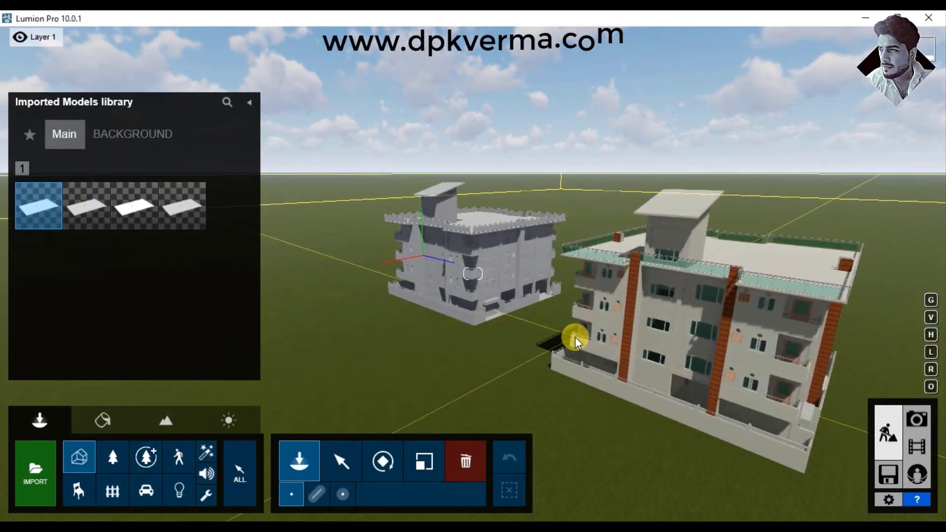
pyautogui.click(568, 328)
pyautogui.press('Escape')
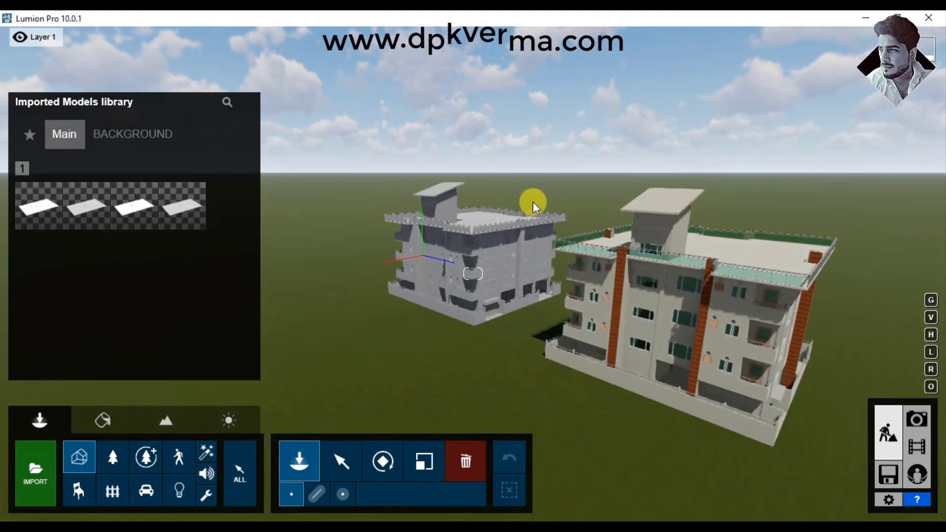
pyautogui.moveTo(590, 289); pyautogui.dragTo(650, 291, button='right')
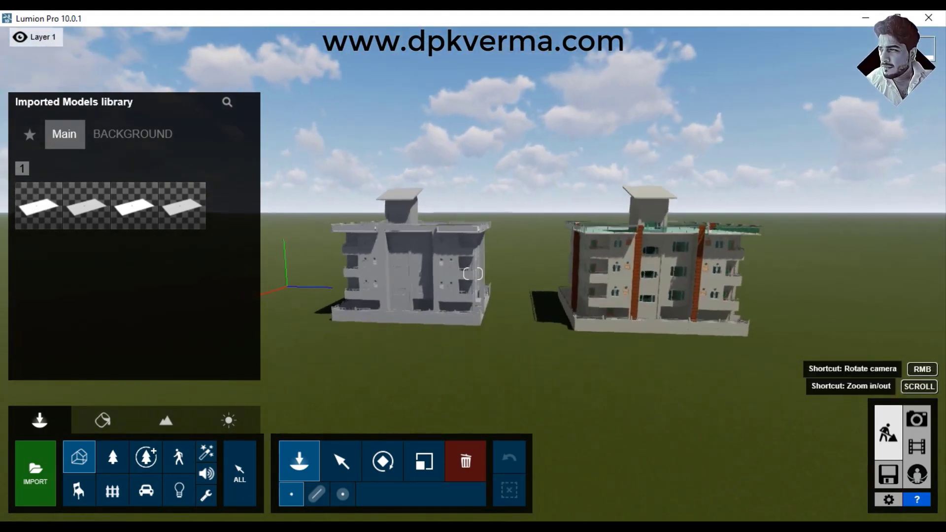
pyautogui.moveTo(591, 289); pyautogui.dragTo(584, 284, button='right')
pyautogui.press('w')
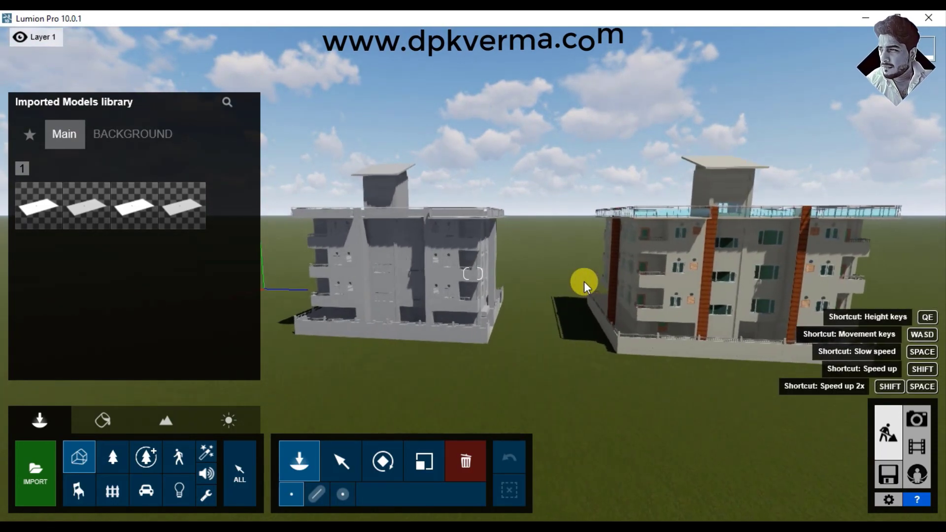
pyautogui.click(340, 461)
pyautogui.press('w')
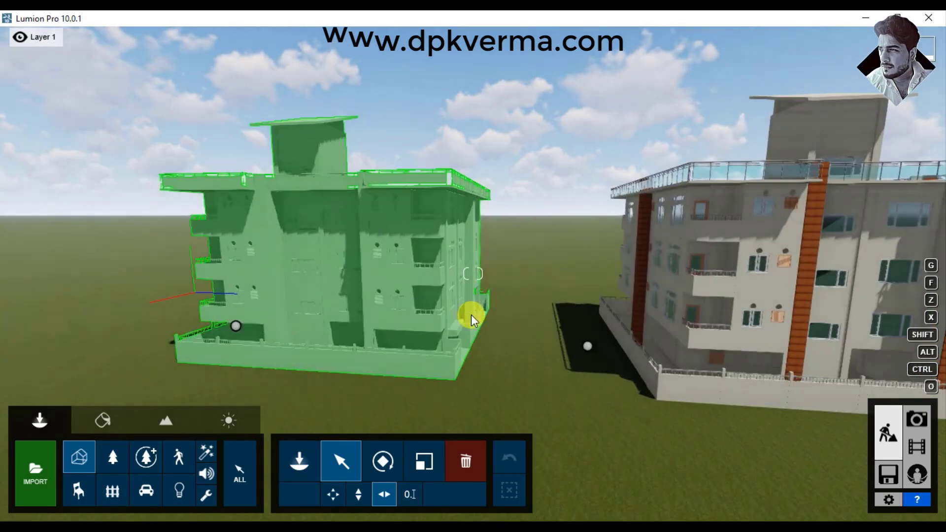
pyautogui.press('d')
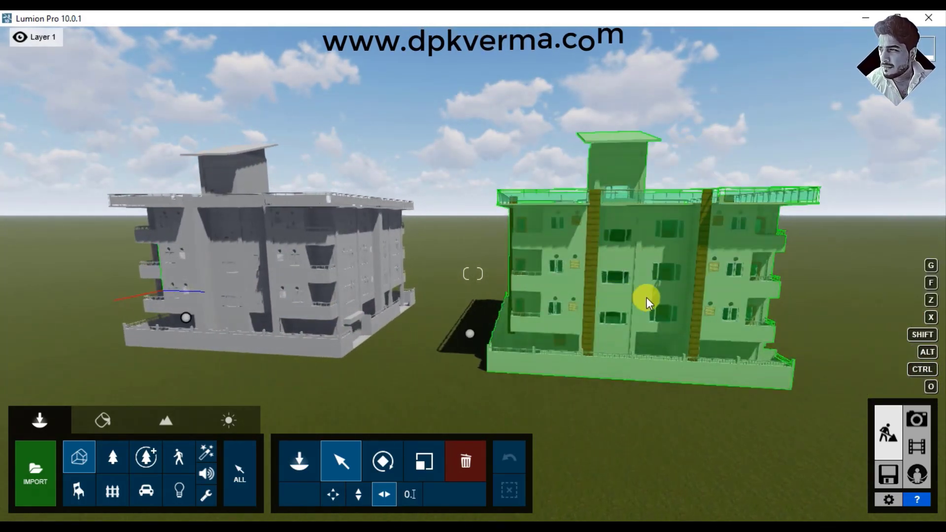
pyautogui.press('w')
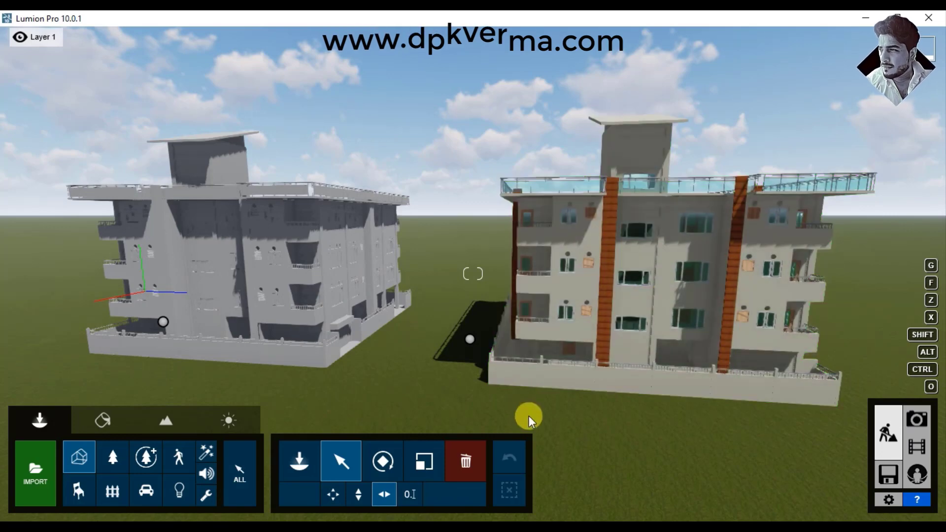
# Step: Inspect the imported building's window glass and white wall materials in the Material Editor without changing them
pyautogui.click(102, 416)
pyautogui.click(631, 279)
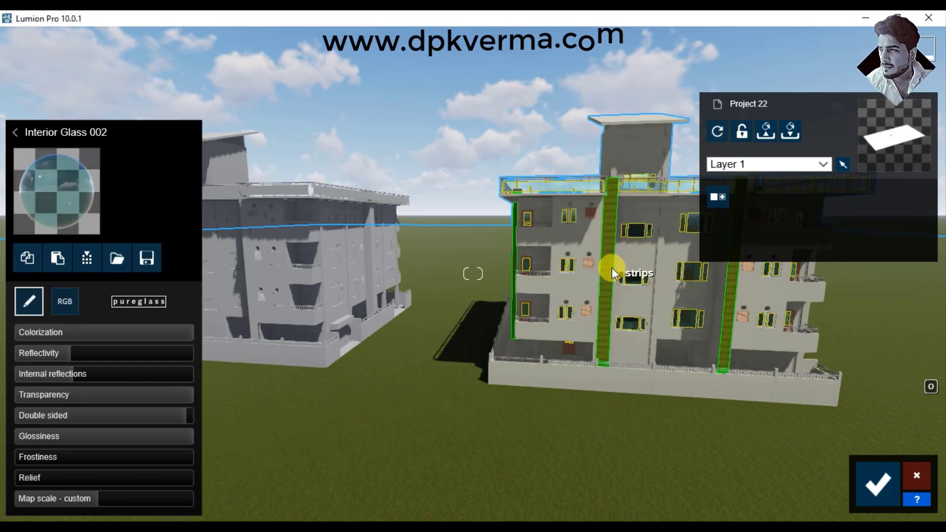
pyautogui.click(611, 267)
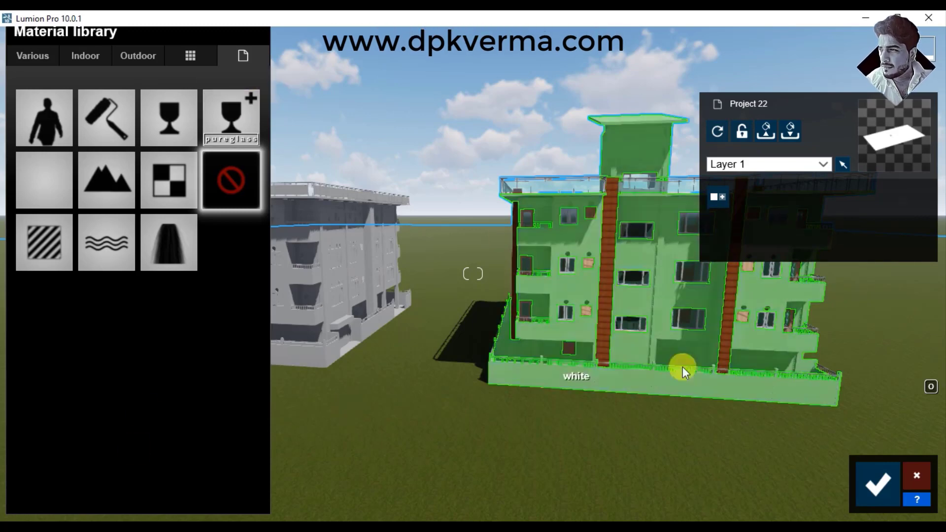
pyautogui.click(877, 485)
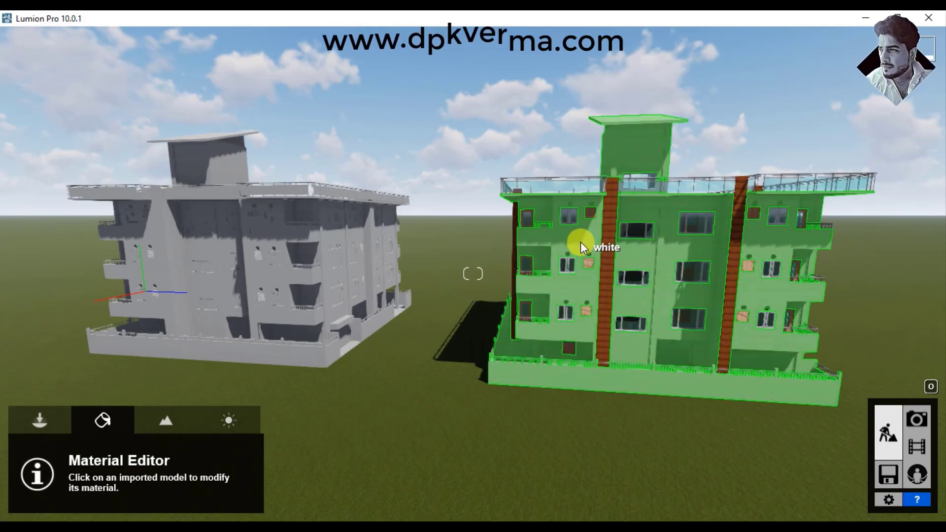
pyautogui.click(569, 261)
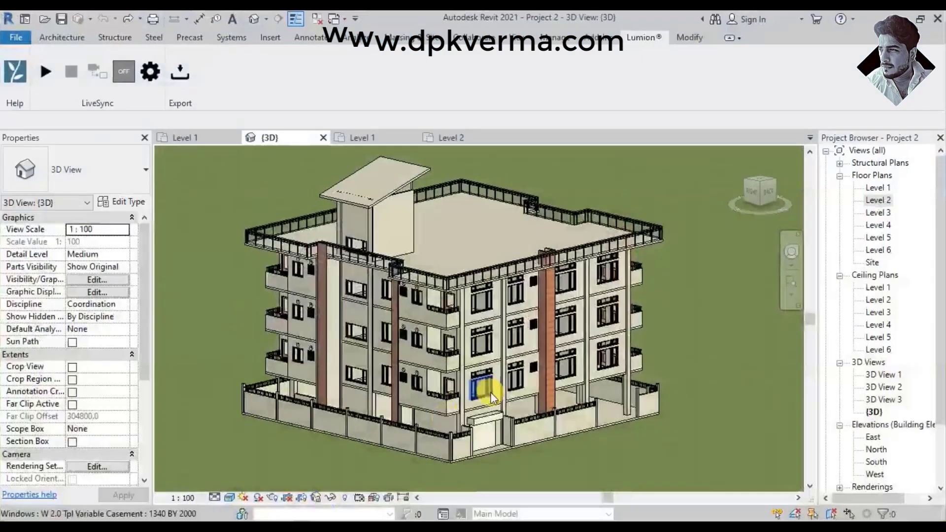
# Step: Paint the upper and lower wall panels with Wood - Birch
pyautogui.scroll(5, 488, 332)
pyautogui.scroll(-2, 406, 203)
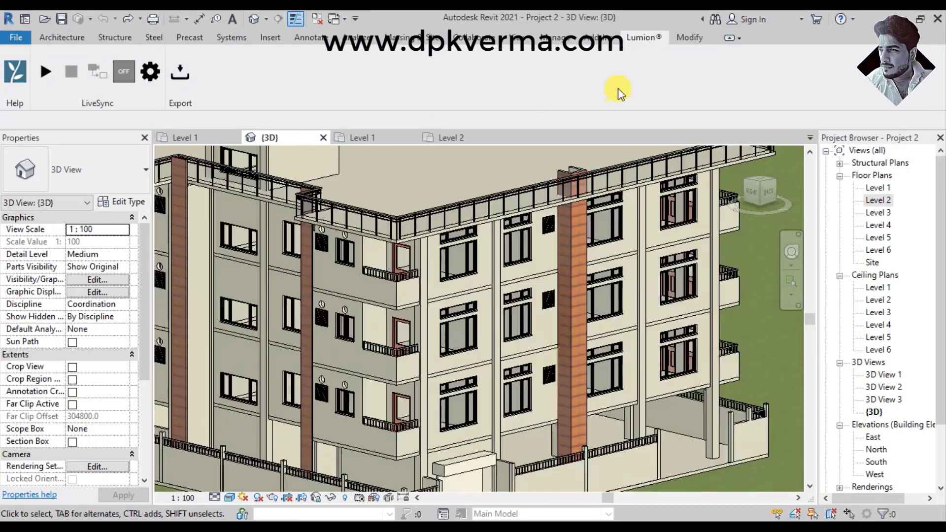
pyautogui.click(690, 39)
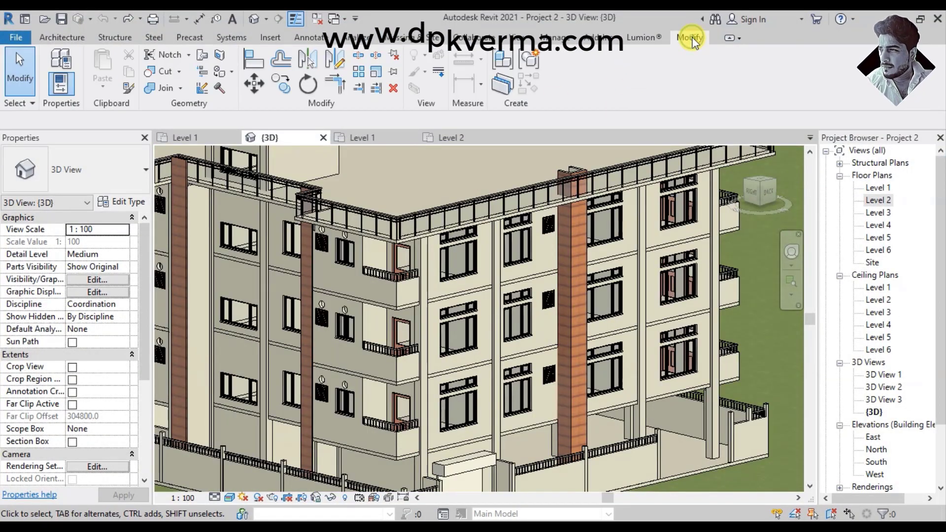
pyautogui.click(233, 76)
pyautogui.click(239, 93)
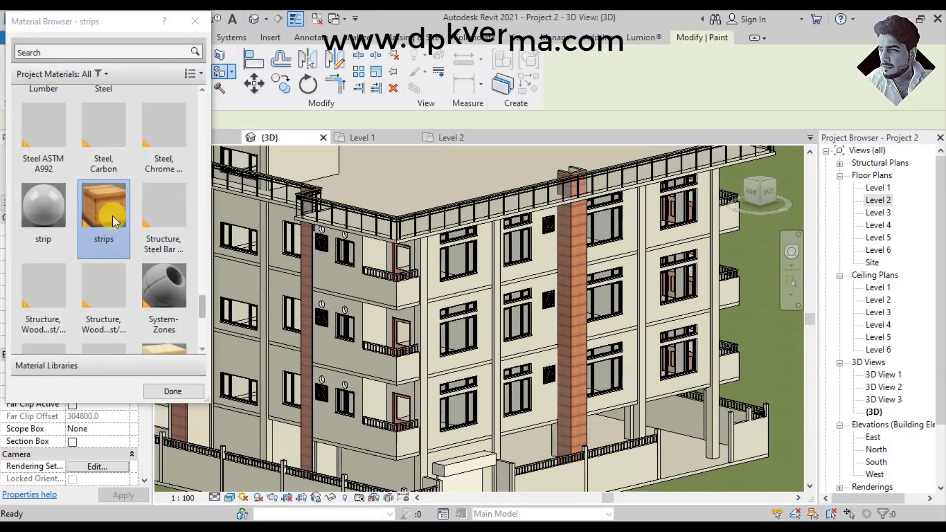
pyautogui.scroll(-5, 148, 294)
pyautogui.click(163, 283)
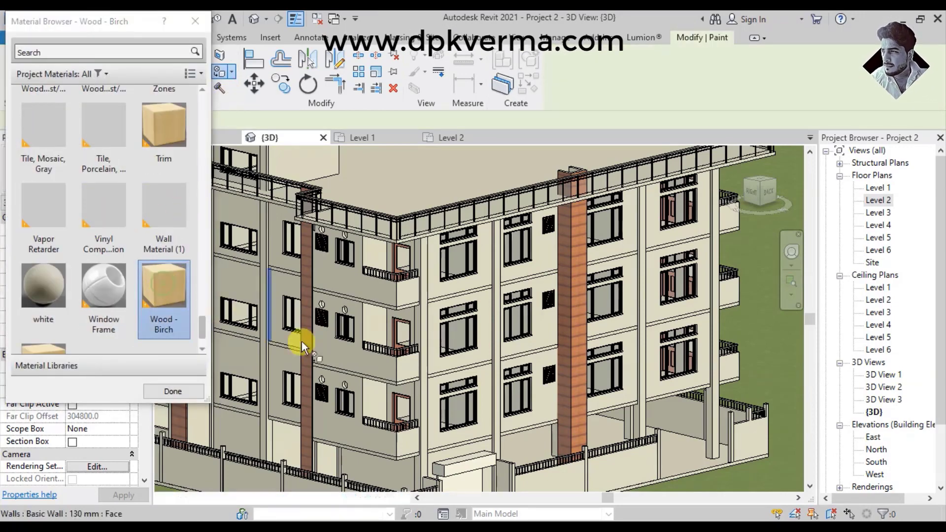
pyautogui.click(350, 288)
pyautogui.click(331, 354)
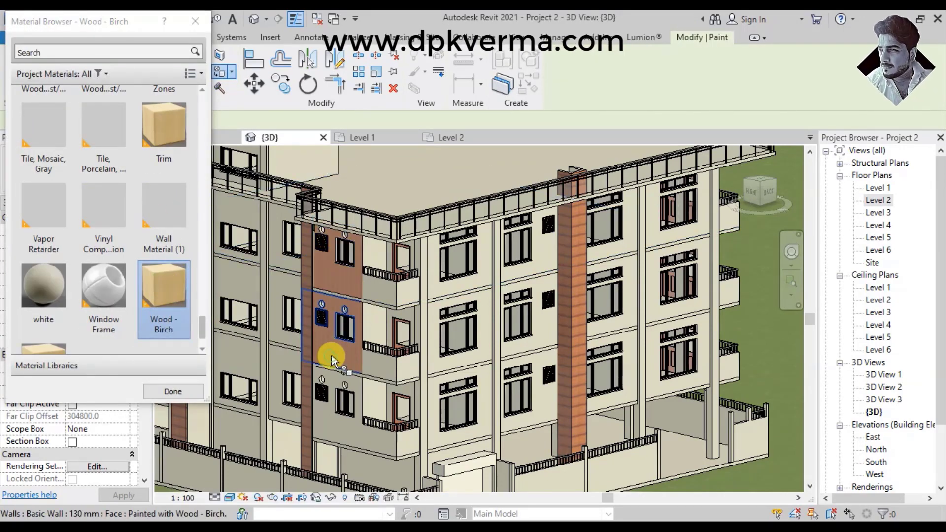
# Step: Paint two recessed wall panels with Wood - Stained
pyautogui.scroll(-2, 83, 309)
pyautogui.click(48, 312)
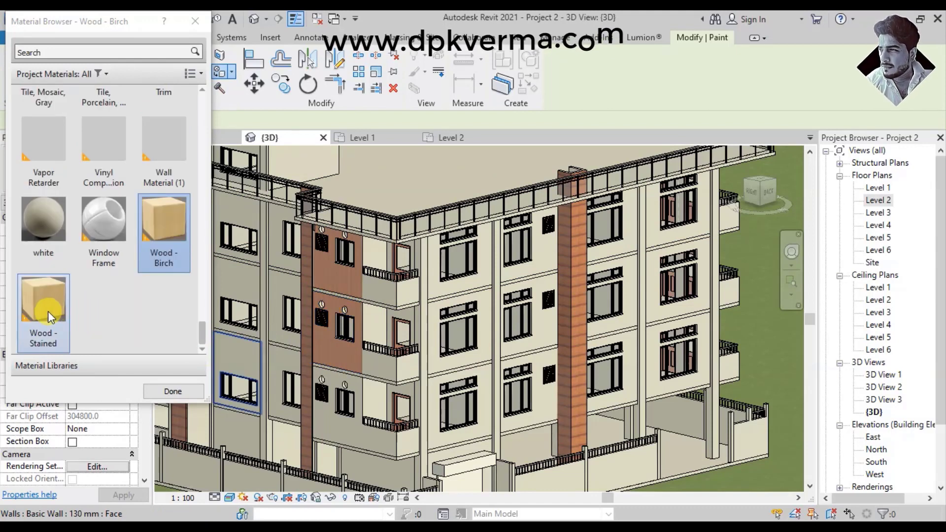
pyautogui.click(380, 293)
pyautogui.click(377, 363)
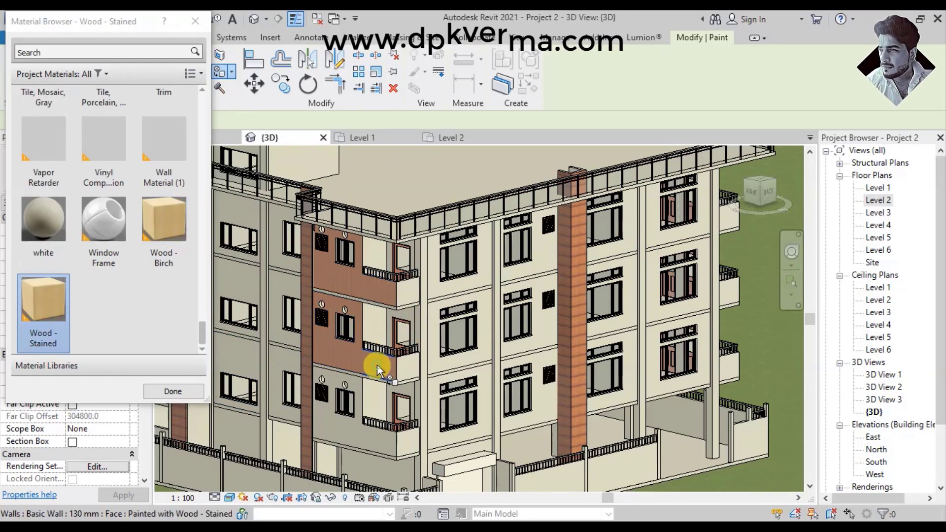
# Step: Paint three balcony side walls with Softwood, Lumber
pyautogui.scroll(3, 170, 249)
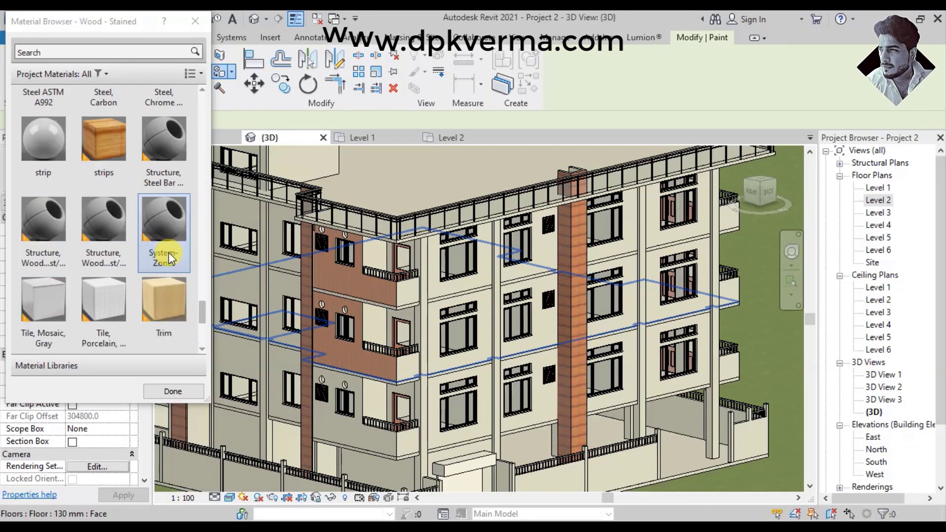
pyautogui.scroll(3, 163, 243)
pyautogui.click(45, 226)
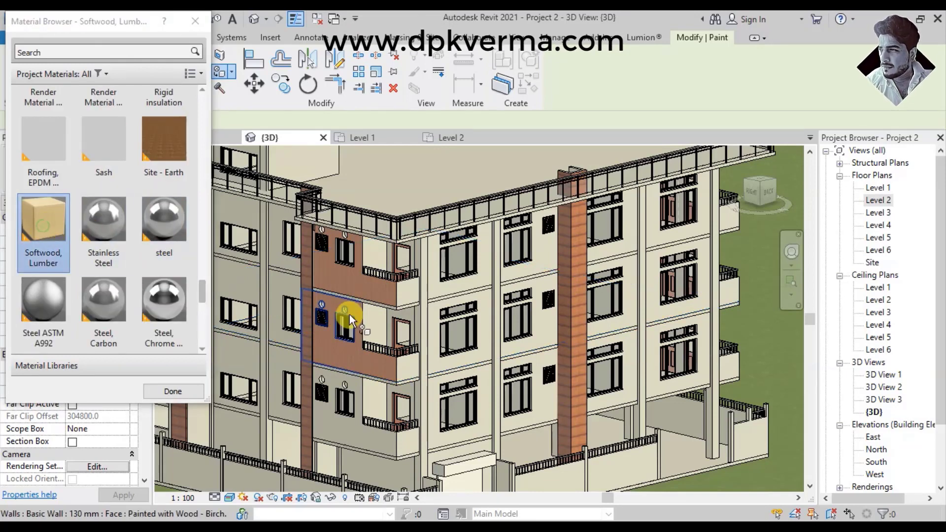
pyautogui.click(400, 362)
pyautogui.click(406, 291)
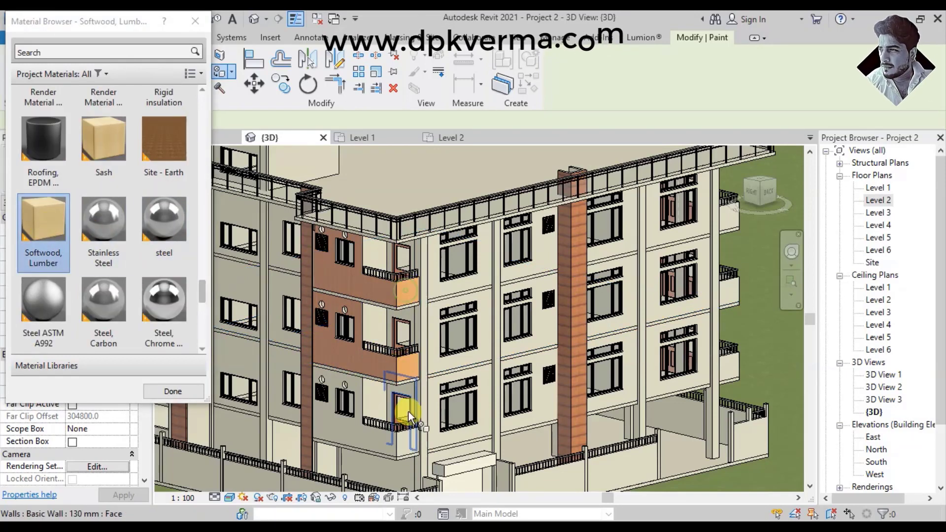
pyautogui.click(409, 436)
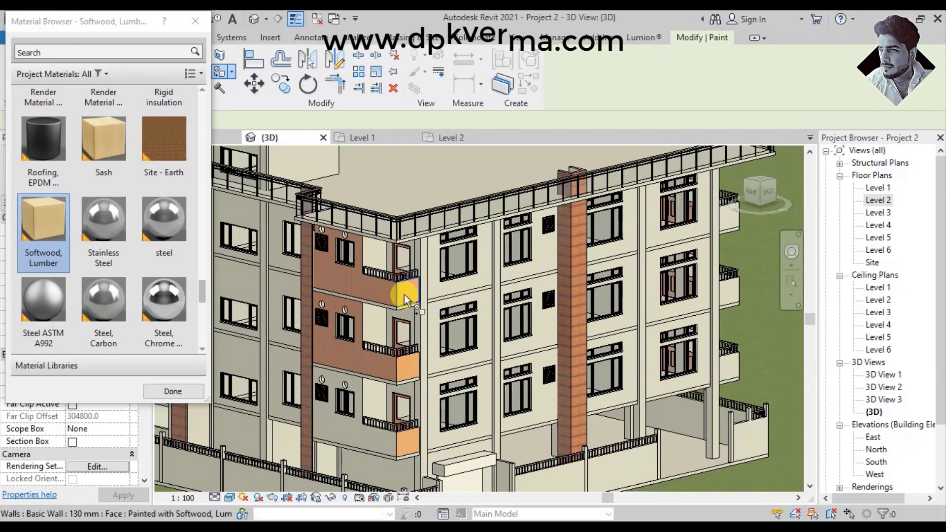
# Step: Paint the lowest brown wall face Wood - Birch and close the Material Browser
pyautogui.scroll(-5, 141, 276)
pyautogui.click(148, 259)
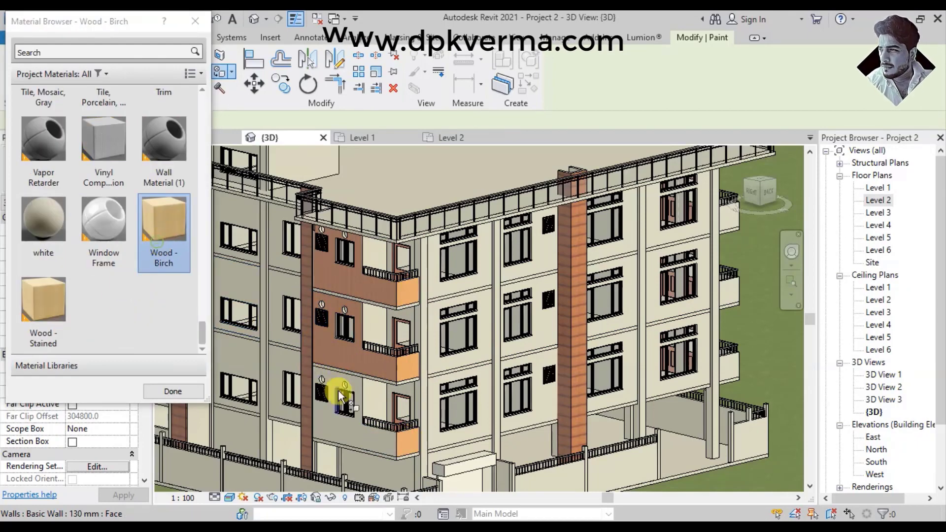
pyautogui.click(333, 425)
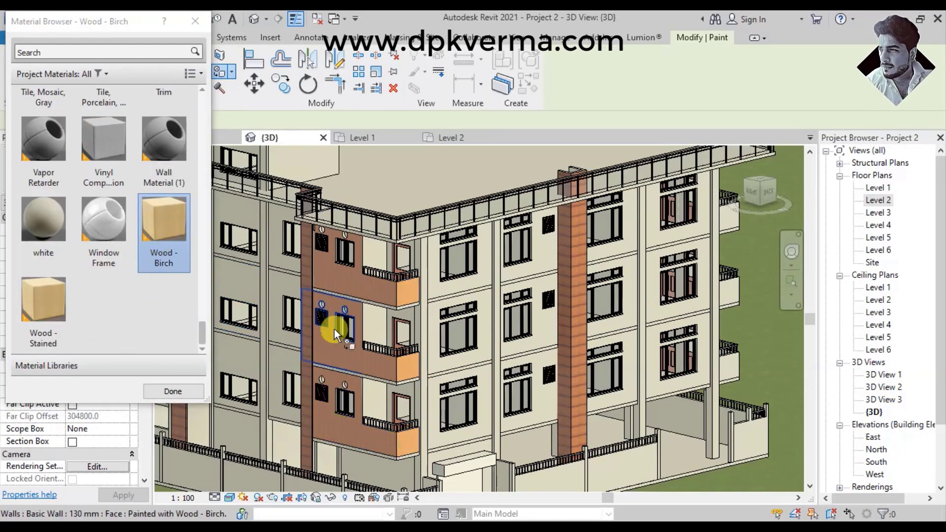
pyautogui.scroll(1, 182, 148)
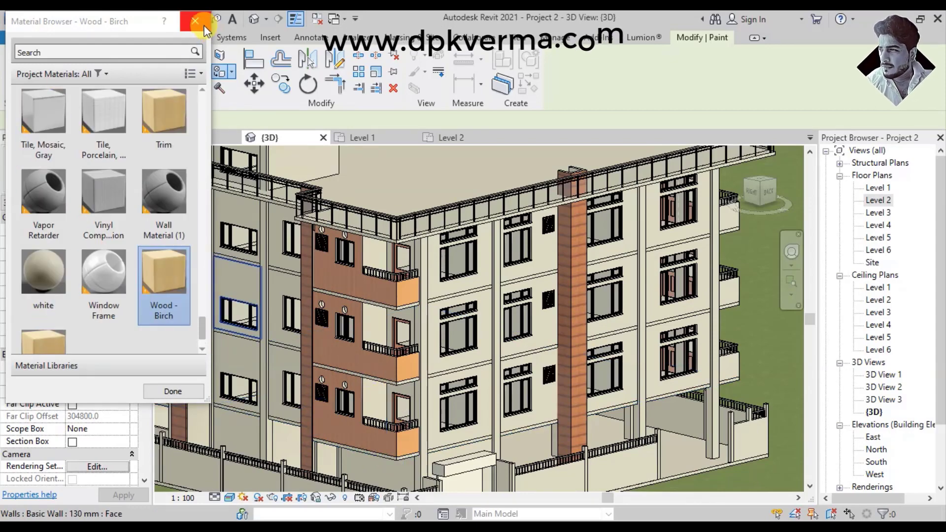
pyautogui.click(204, 28)
pyautogui.moveTo(565, 291)
pyautogui.keyDown('shift'); pyautogui.mouseDown(button='middle')
pyautogui.moveTo(443, 356)
pyautogui.moveTo(367, 365)
pyautogui.mouseUp(button='middle'); pyautogui.keyUp('shift')
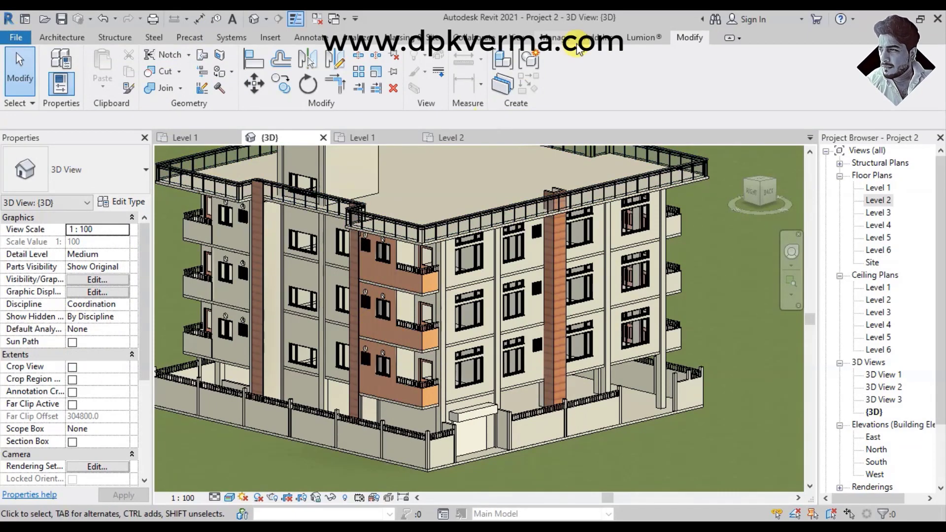
# Step: Export the repainted building for Lumion as Project 2 COLLADA, replacing the existing Project 2.dae
pyautogui.click(641, 37)
pyautogui.click(185, 72)
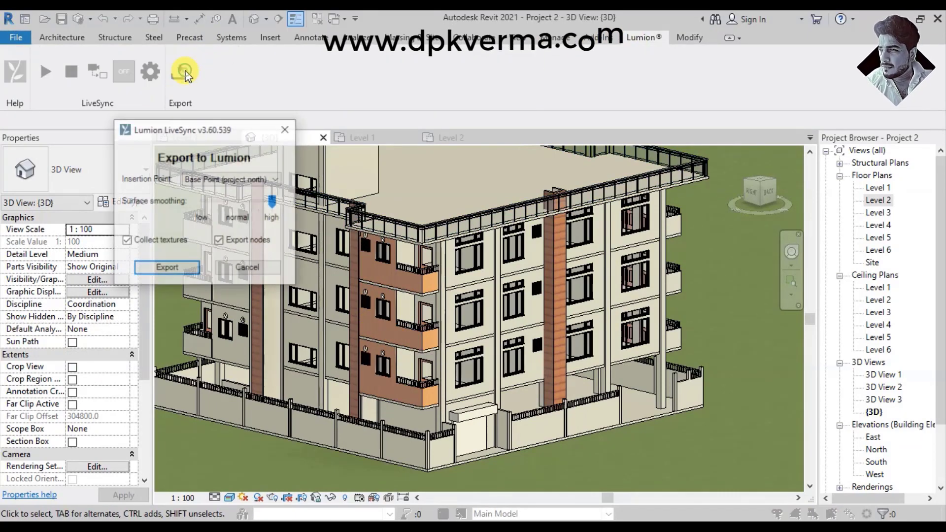
pyautogui.click(170, 268)
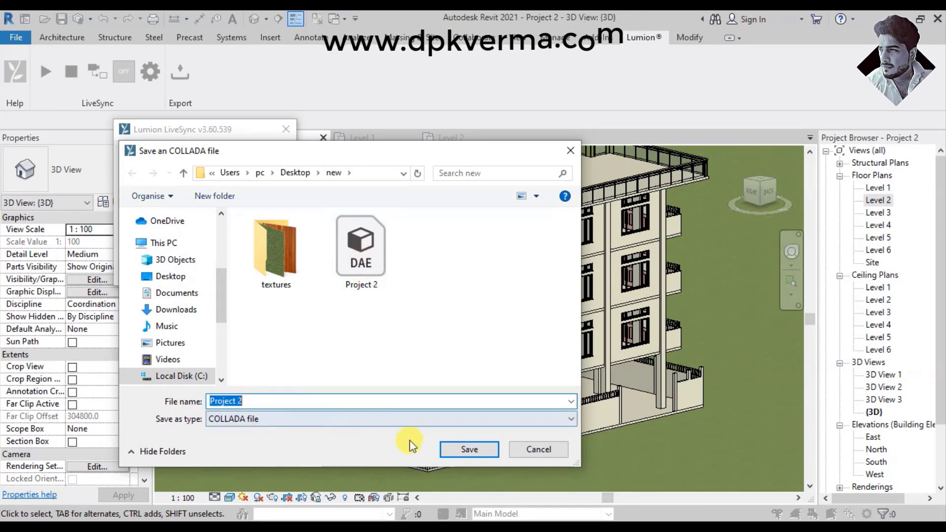
pyautogui.click(452, 450)
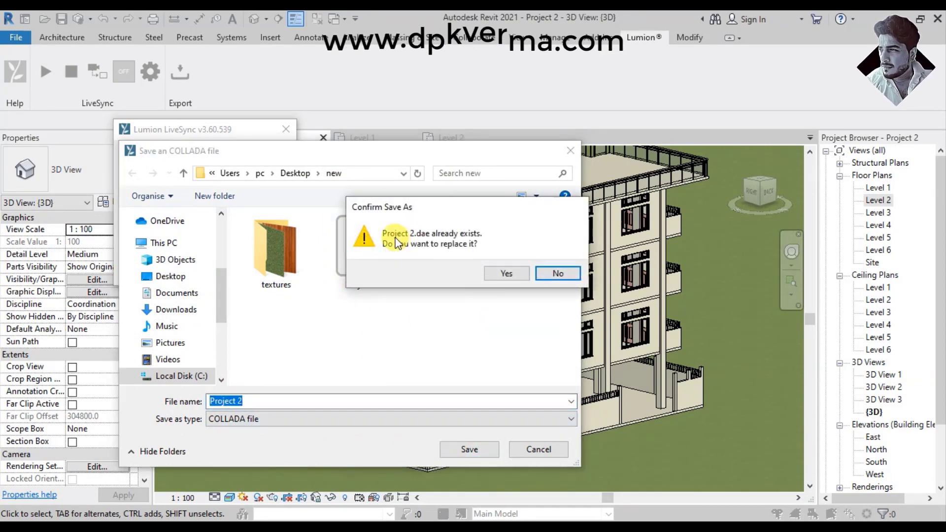
pyautogui.click(496, 274)
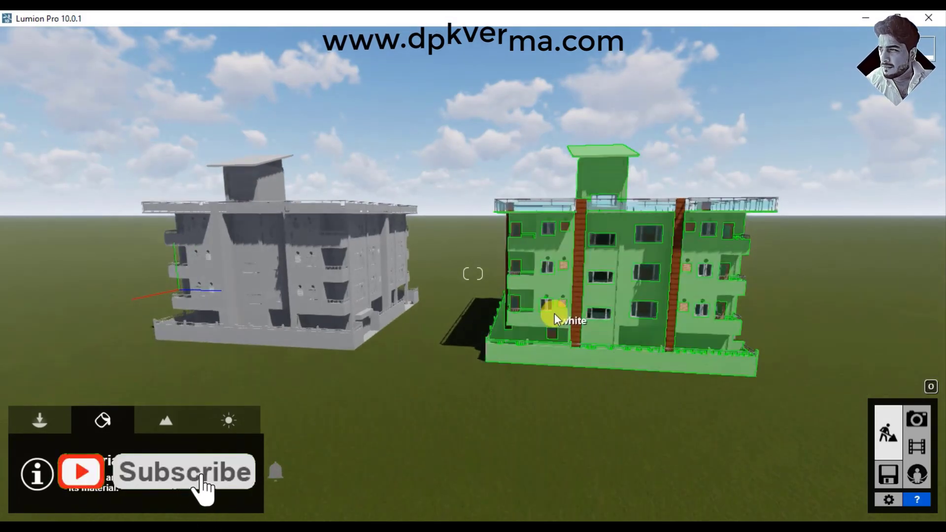
# Step: Select the imported apartment building in object mode to show its Layer 1 properties
pyautogui.click(40, 420)
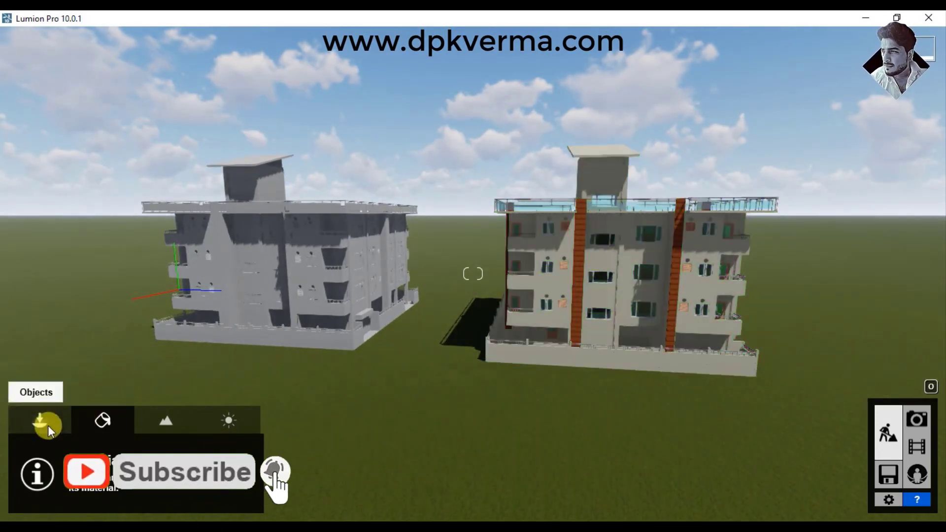
pyautogui.click(618, 294)
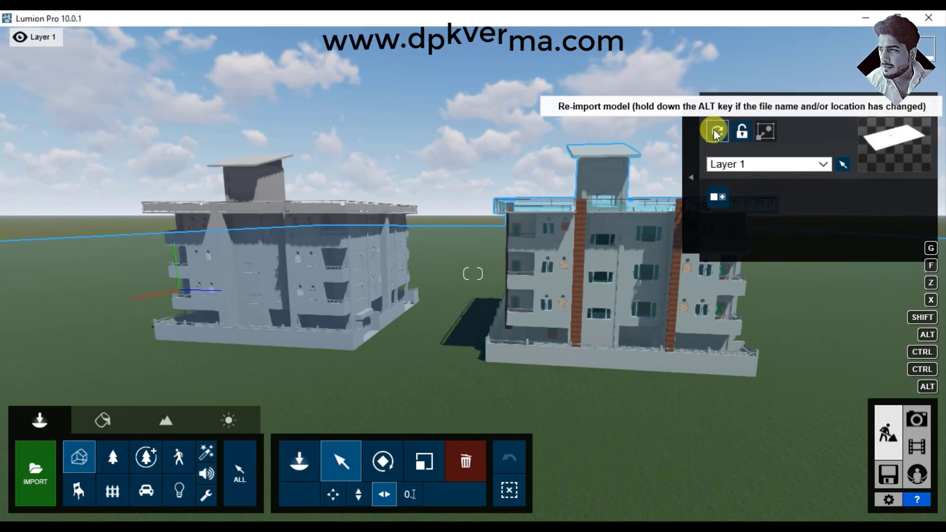
# Step: Re-import the building from the updated export and check its refreshed wood balcony materials
pyautogui.click(716, 132)
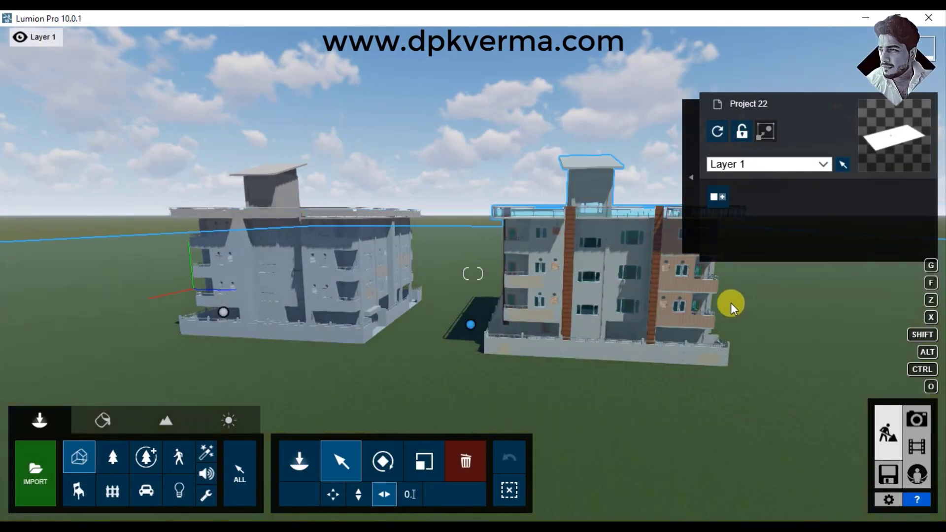
pyautogui.moveTo(743, 310); pyautogui.dragTo(674, 312, button='right')
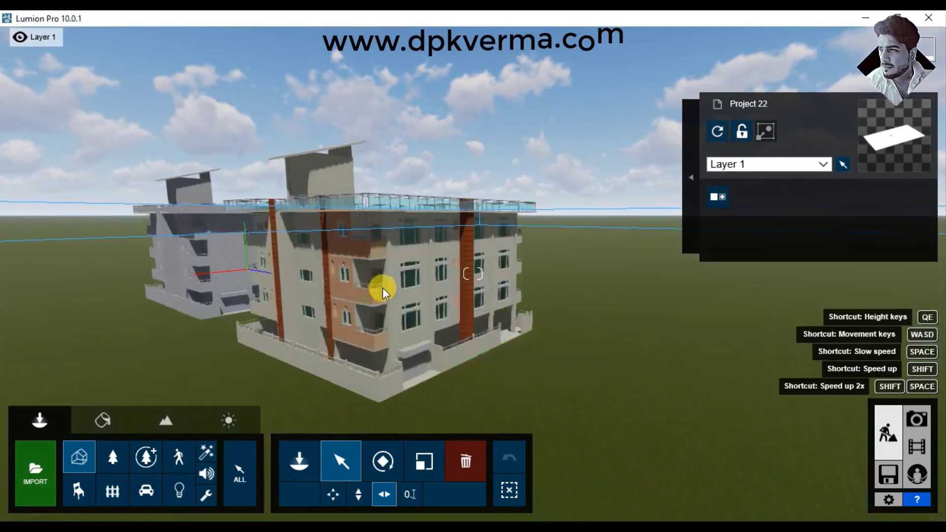
pyautogui.click(132, 410)
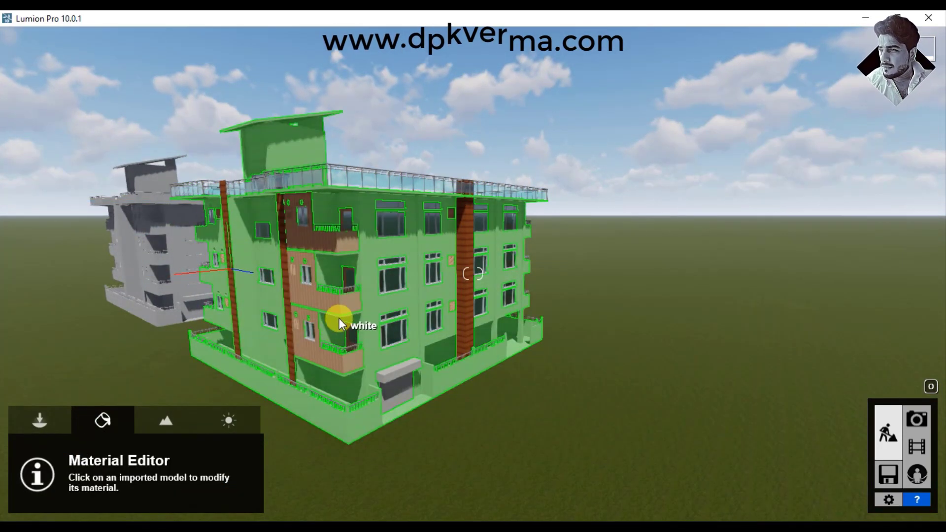
pyautogui.click(348, 306)
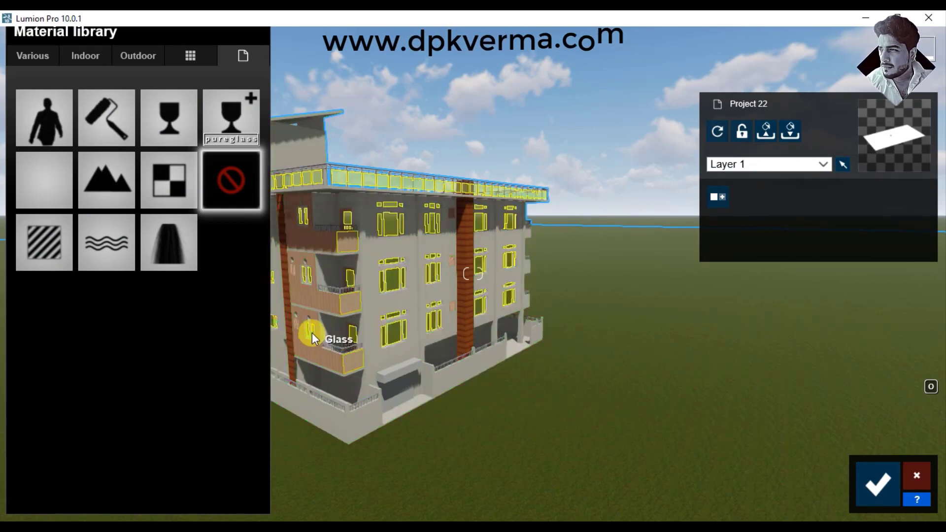
pyautogui.click(878, 485)
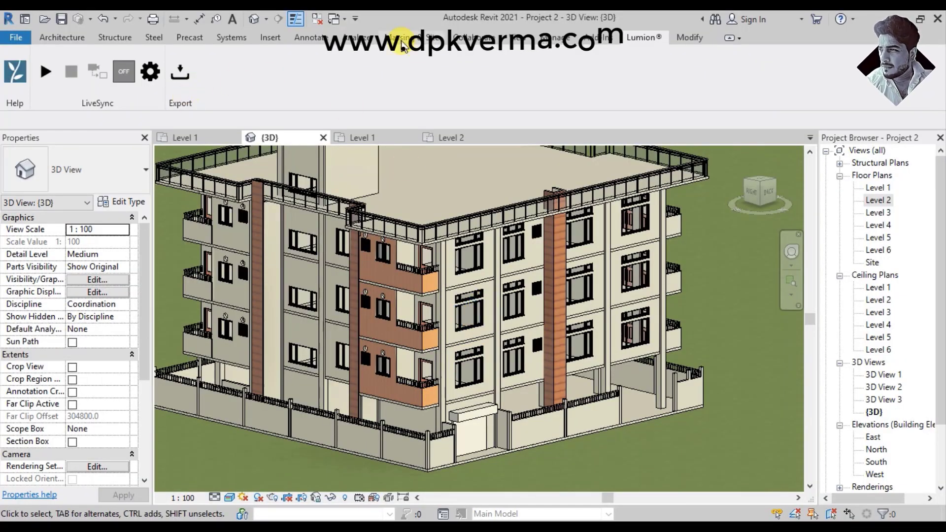
# Step: Paint the four wall panels beside the brown balconies with Tile, Porcelain, 4in
pyautogui.click(688, 47)
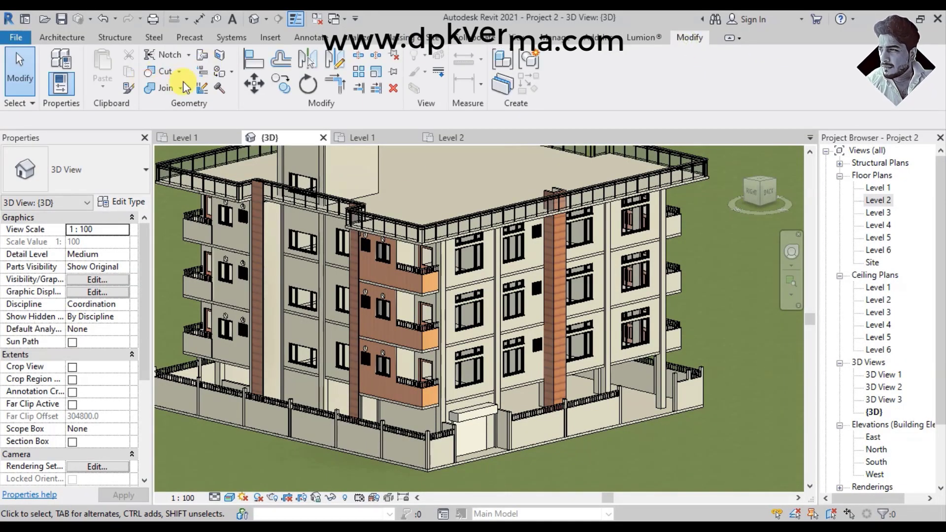
pyautogui.click(232, 72)
pyautogui.click(230, 97)
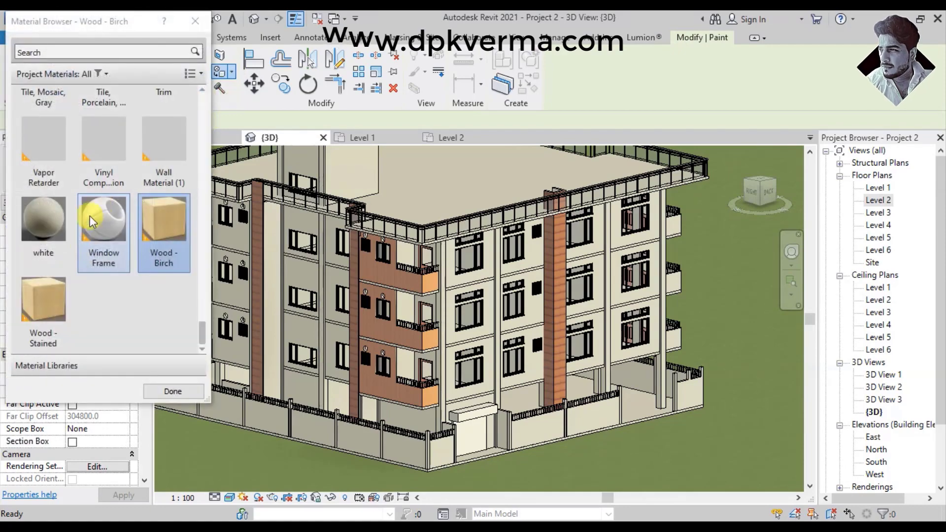
pyautogui.scroll(5, 90, 216)
pyautogui.scroll(5, 88, 252)
pyautogui.scroll(-3, 88, 252)
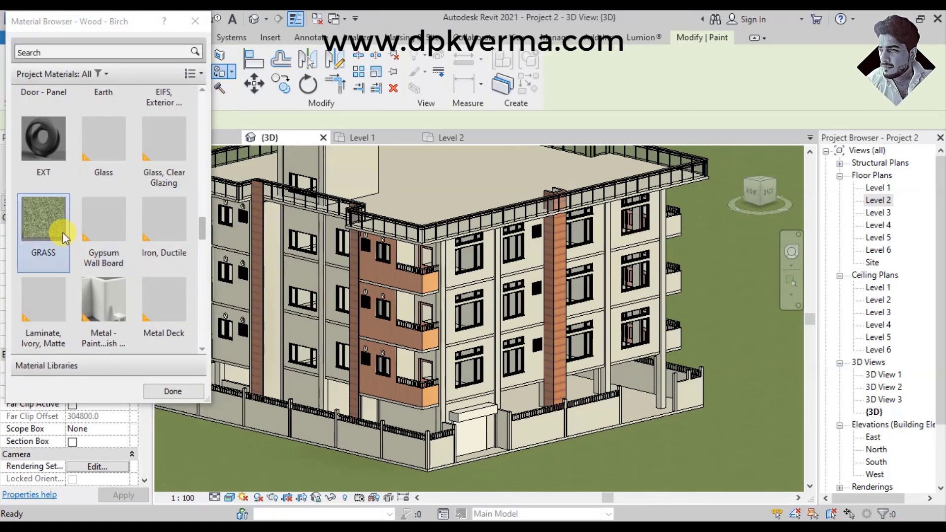
pyautogui.scroll(-5, 164, 227)
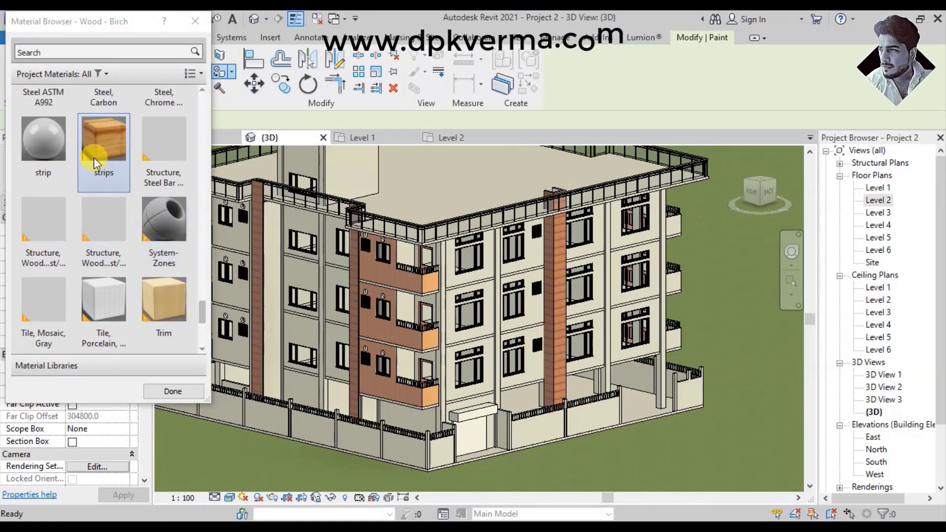
pyautogui.click(110, 286)
pyautogui.click(467, 276)
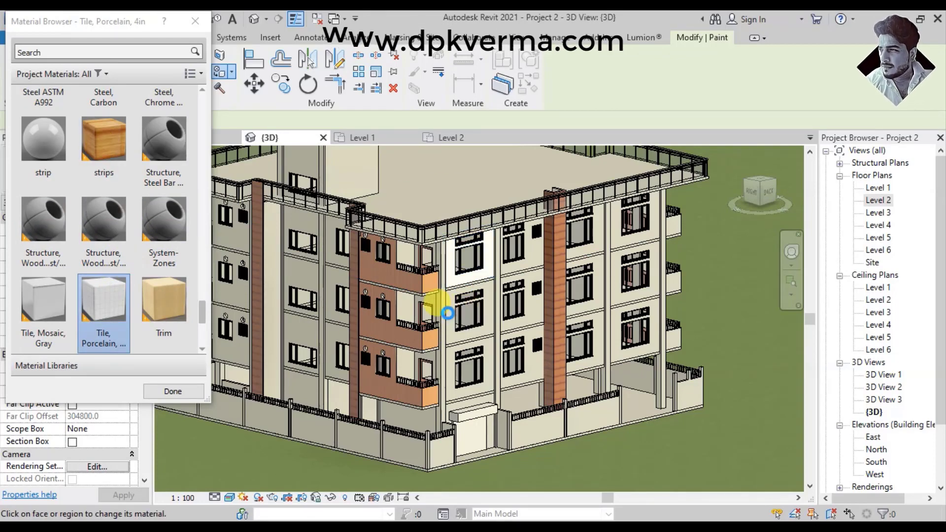
pyautogui.click(450, 313)
pyautogui.click(448, 362)
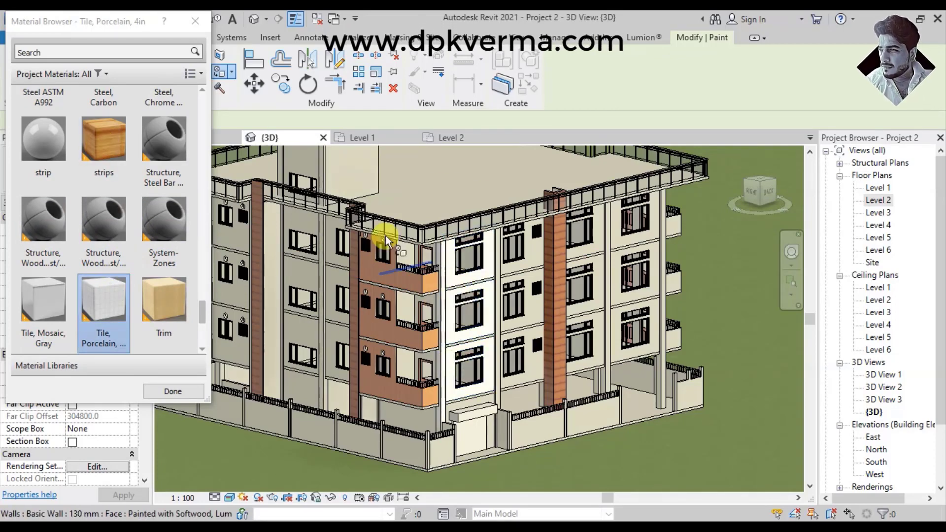
pyautogui.click(195, 20)
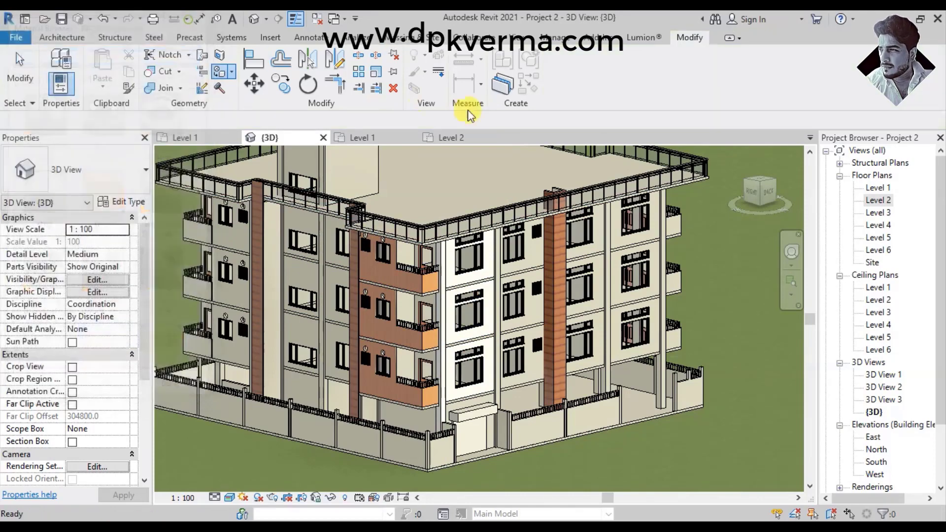
# Step: Export the model for Lumion as COLLADA file Project 3
pyautogui.click(641, 38)
pyautogui.click(181, 80)
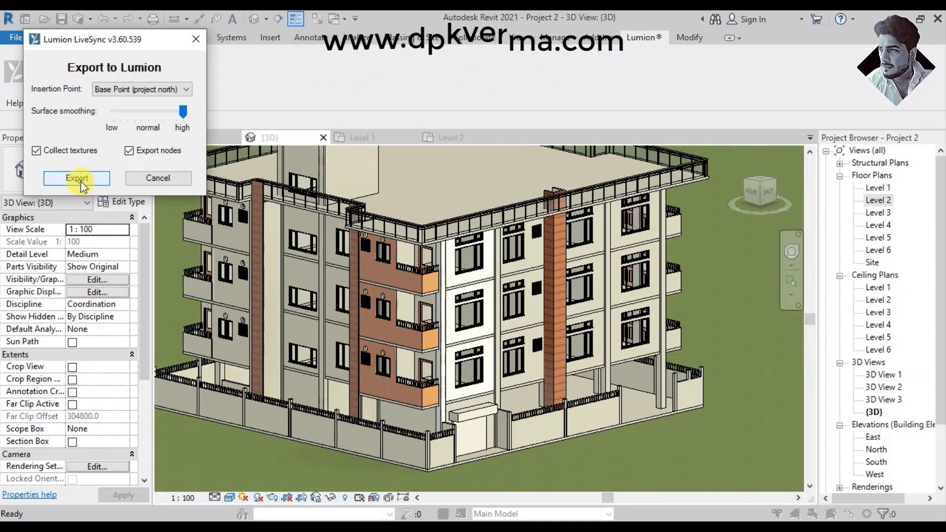
pyautogui.click(83, 179)
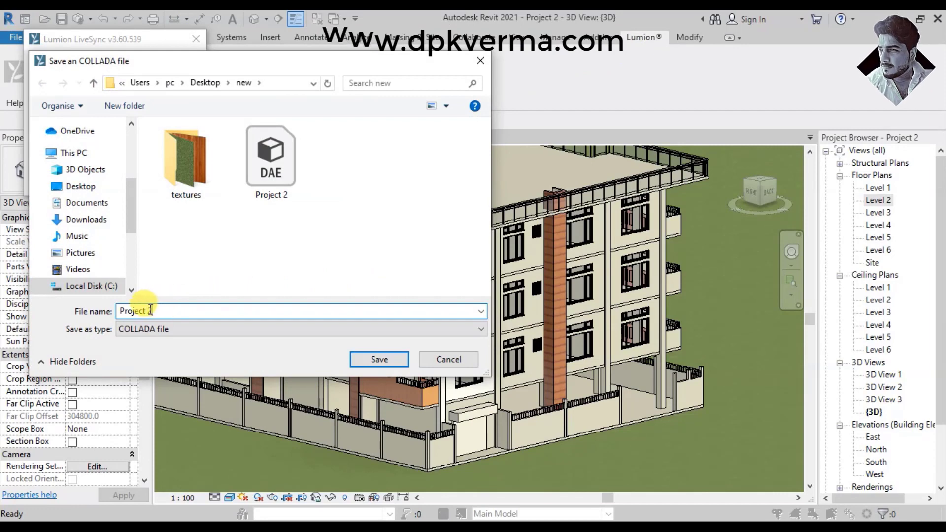
pyautogui.press('BackSpace')
pyautogui.write('3')
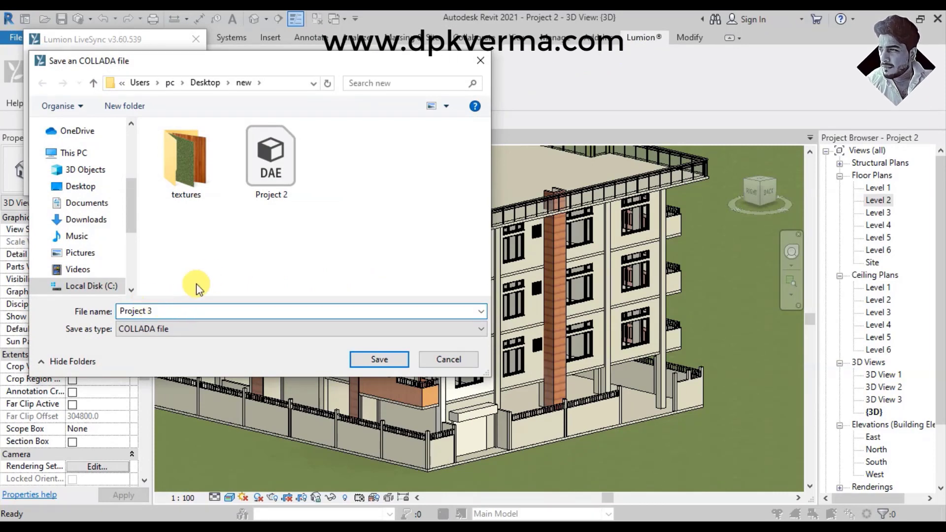
pyautogui.click(368, 360)
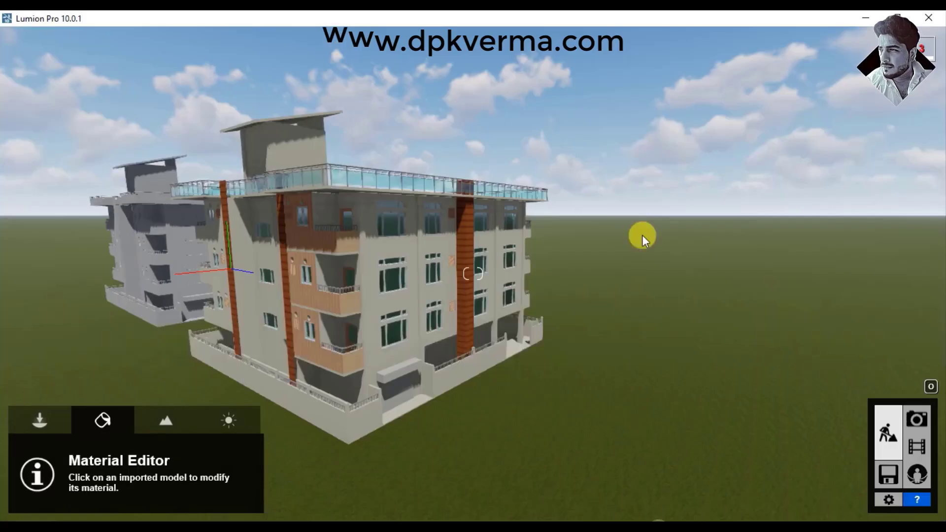
# Step: Re-import the selected building from Project 3.dae in the 'new' folder instead of Project 2
pyautogui.click(19, 424)
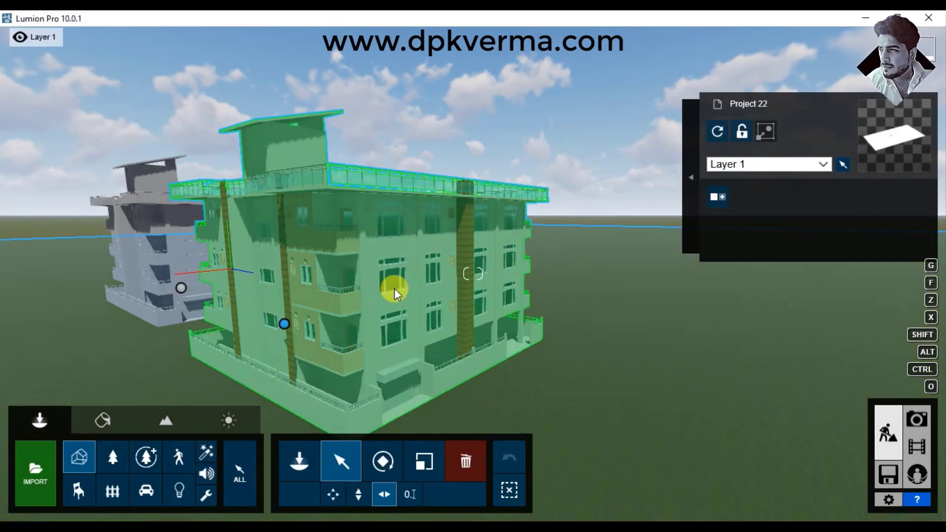
pyautogui.click(391, 289)
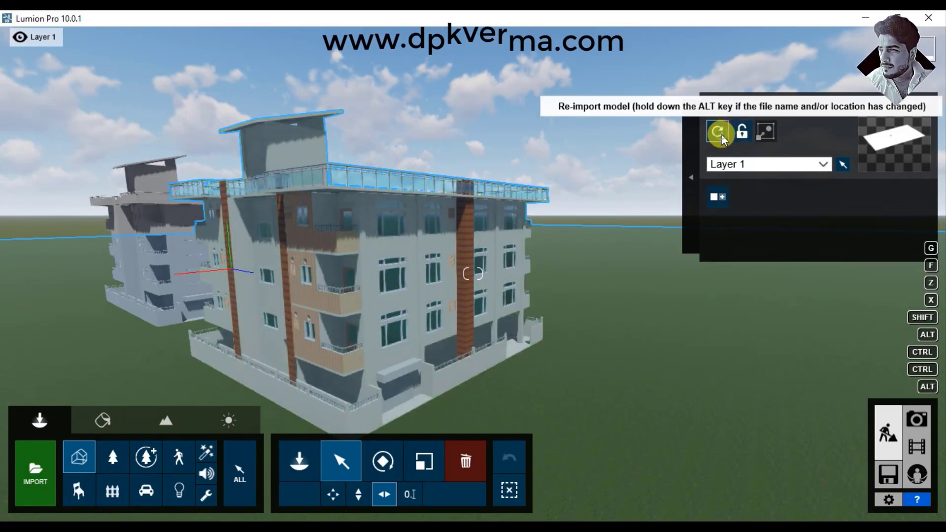
pyautogui.click(718, 132)
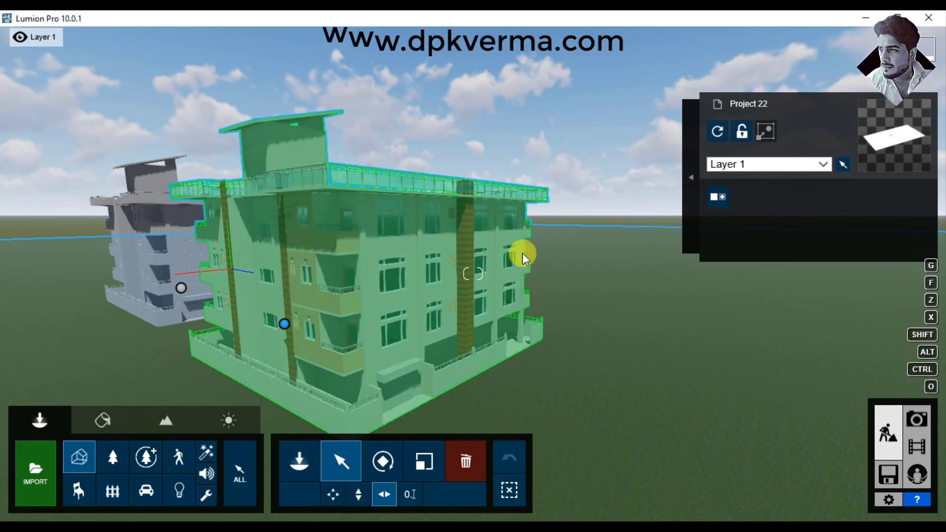
pyautogui.hotkey('alt', 'Tab')
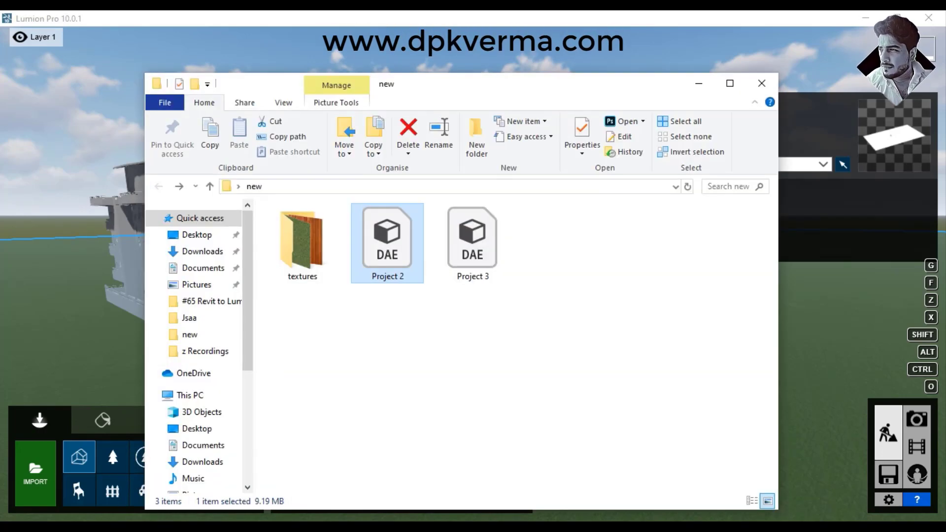
pyautogui.click(699, 83)
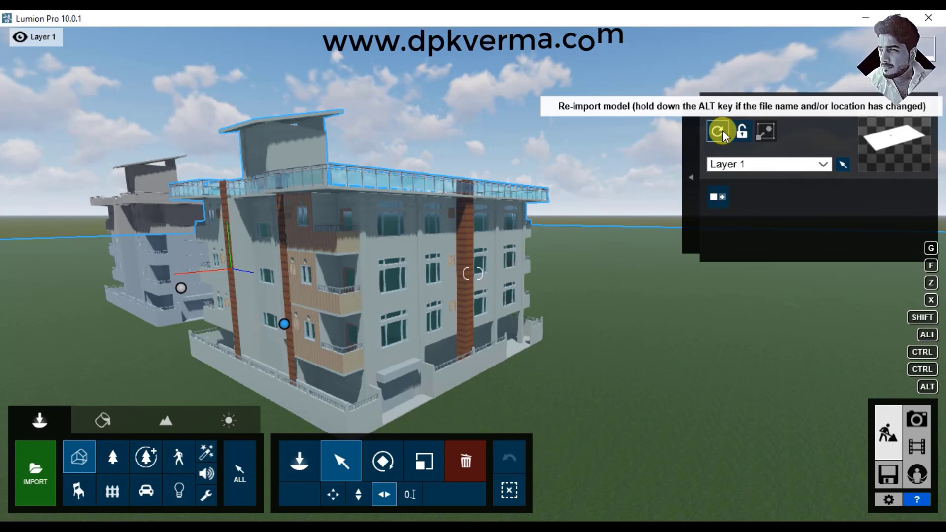
pyautogui.press('alt')
pyautogui.keyDown('alt'); pyautogui.click(716, 129); pyautogui.keyUp('alt')
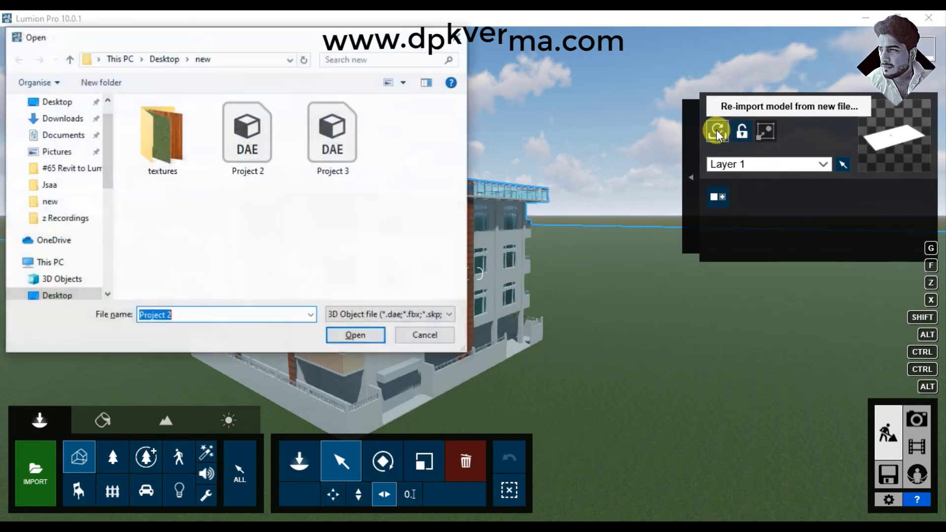
pyautogui.click(315, 132)
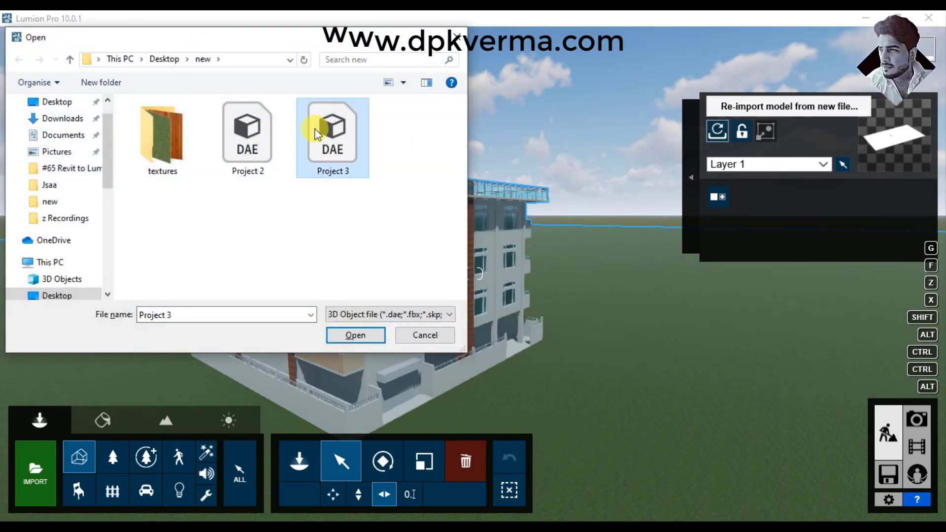
pyautogui.click(362, 336)
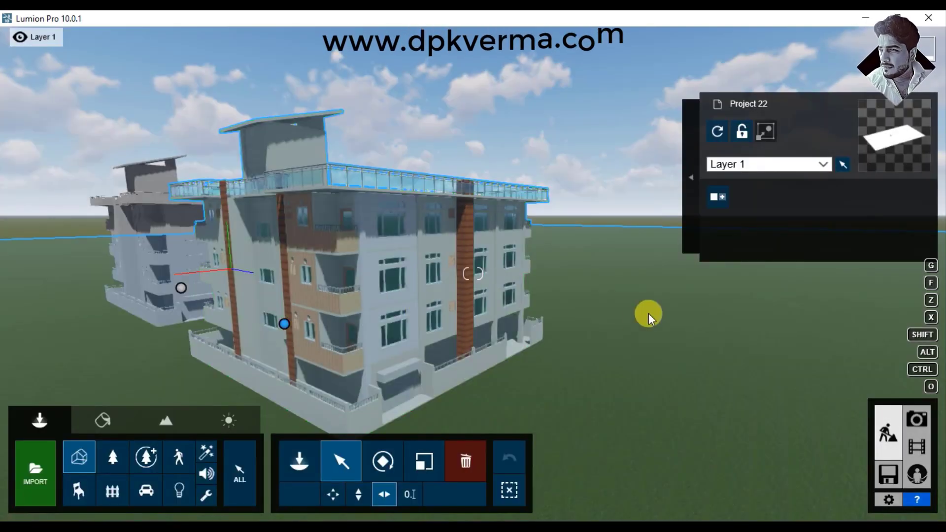
# Step: Give the facade strip a dark grey Poliigon brick-tile from the Indoor library and save the edit
pyautogui.click(106, 421)
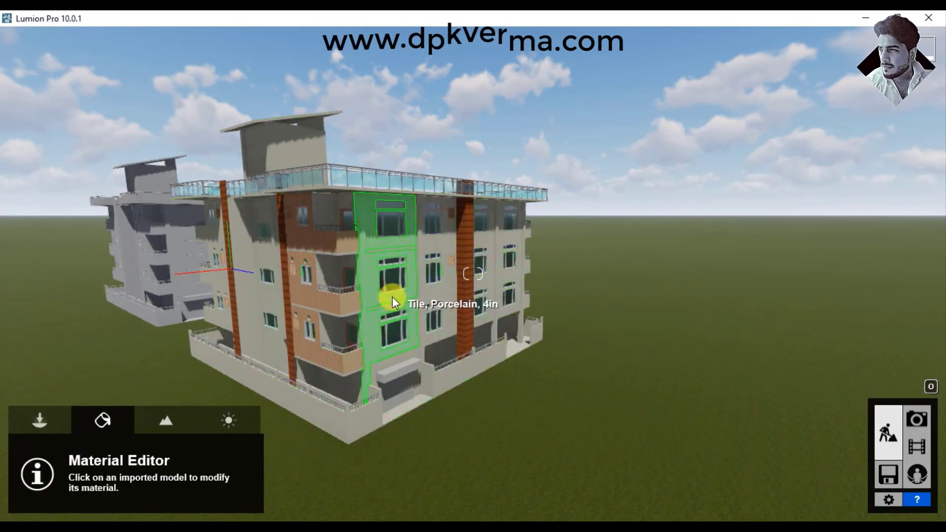
pyautogui.click(374, 282)
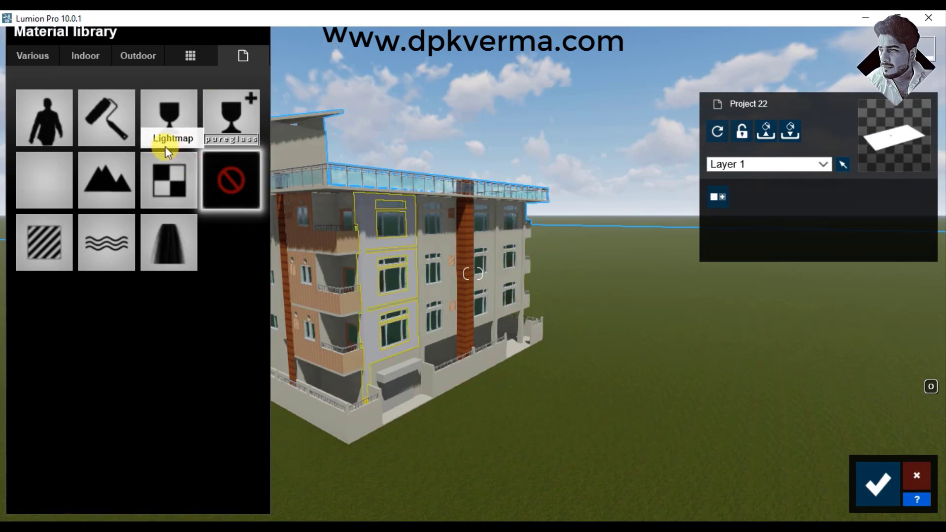
pyautogui.click(43, 60)
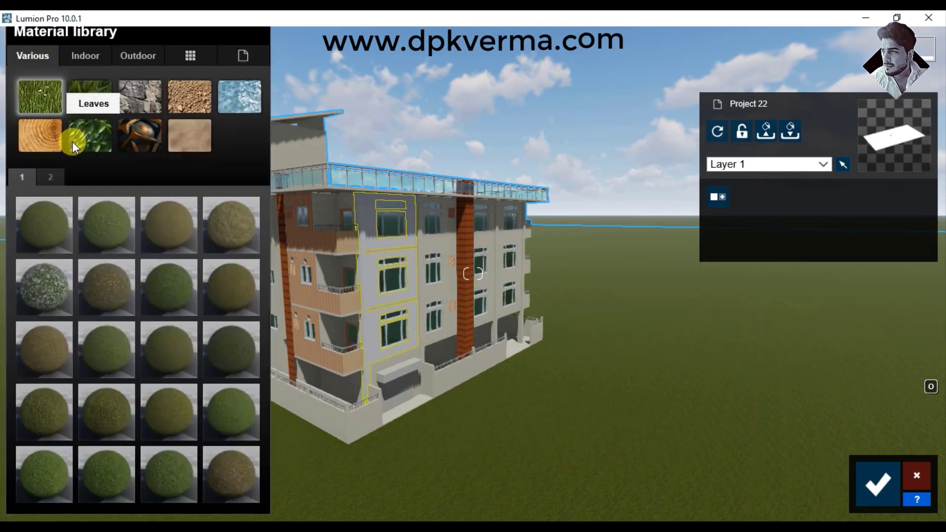
pyautogui.click(100, 236)
pyautogui.click(86, 57)
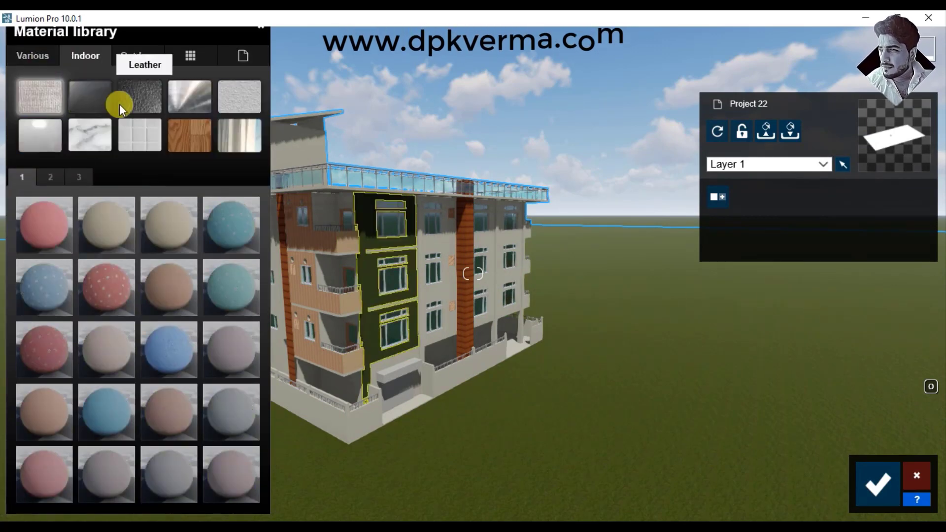
pyautogui.click(109, 294)
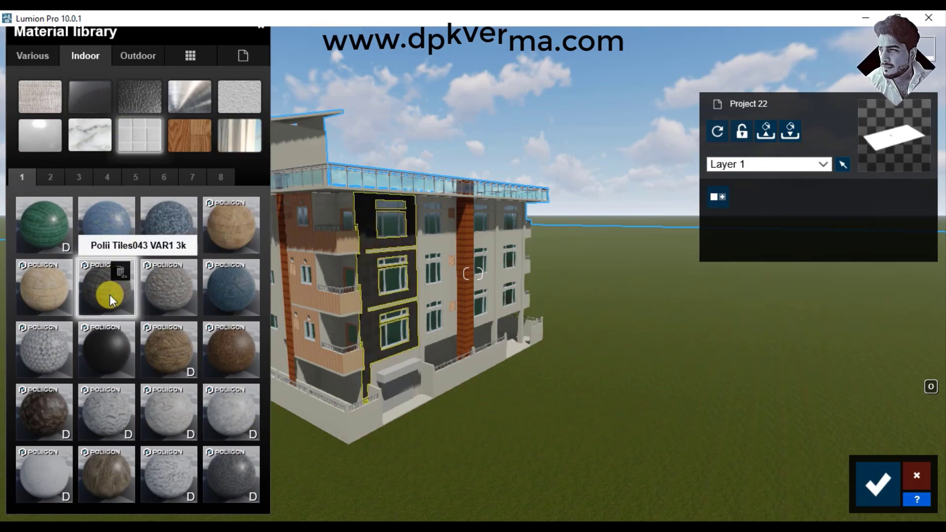
pyautogui.click(165, 296)
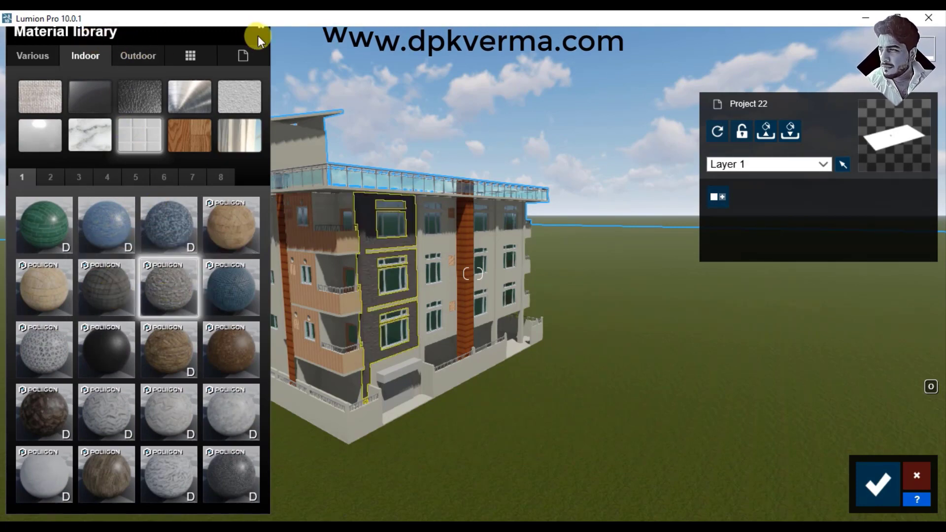
pyautogui.click(878, 484)
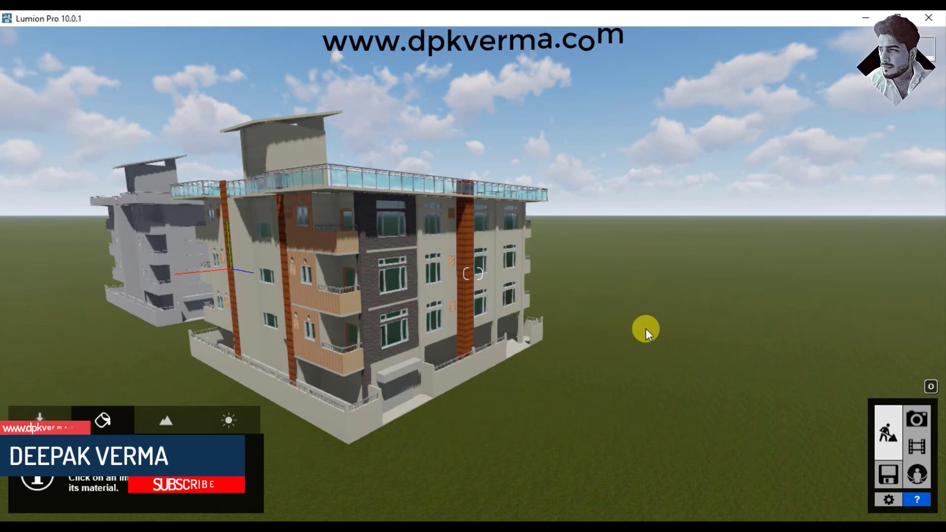
# Step: Zoom out and orbit the camera so both buildings stand side by side in view
pyautogui.scroll(-3, 536, 308)
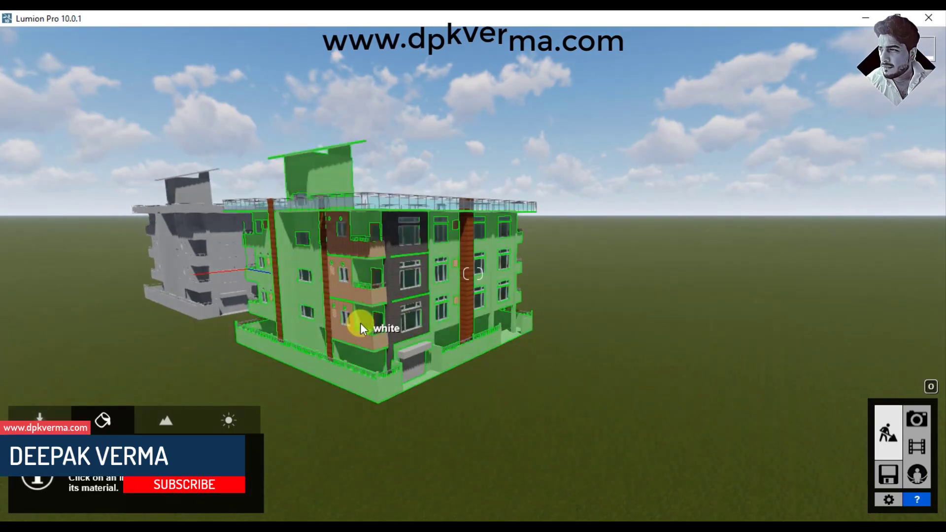
pyautogui.moveTo(360, 323)
pyautogui.mouseDown(button='right')
pyautogui.moveTo(379, 315)
pyautogui.moveTo(373, 303)
pyautogui.mouseUp(button='right')
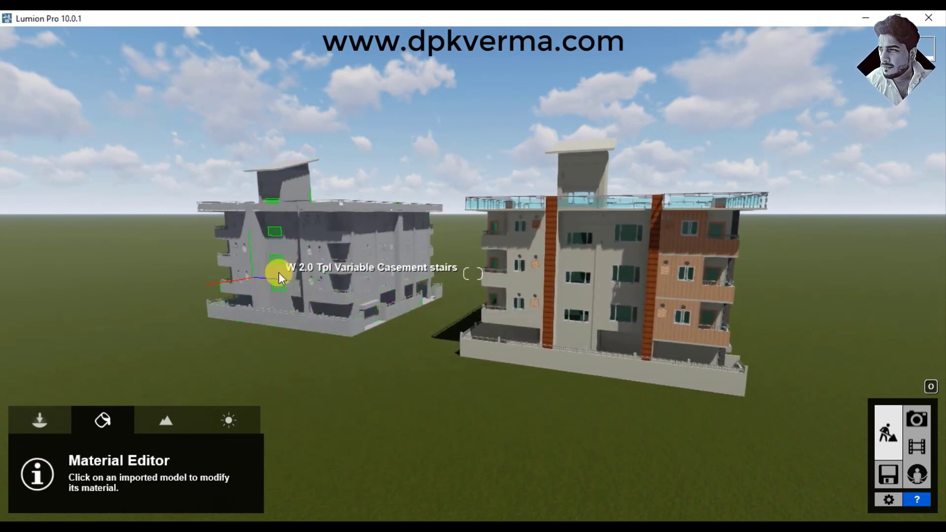
pyautogui.moveTo(271, 248); pyautogui.dragTo(271, 248, button='right')
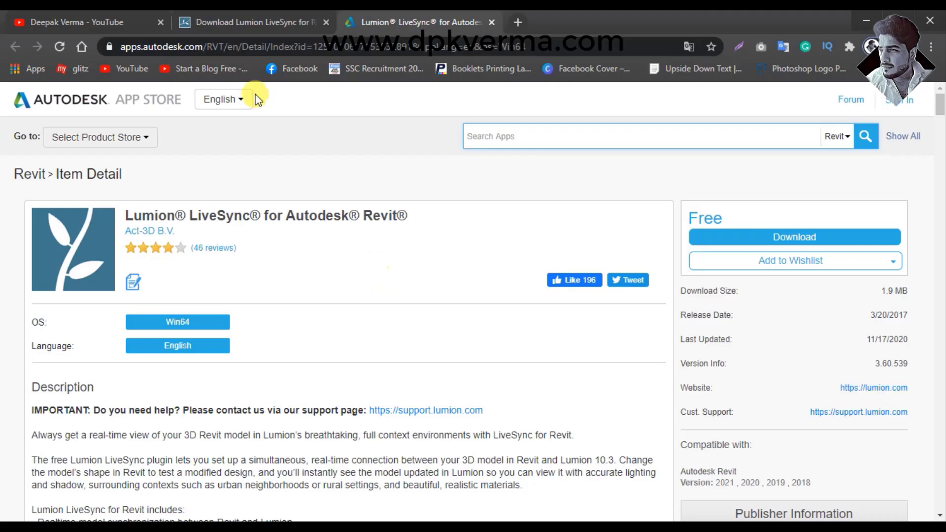
# Step: Switch to the YouTube channel's Playlists tab and browse its Lumion and SketchUp 2020 tutorial playlists
pyautogui.click(108, 21)
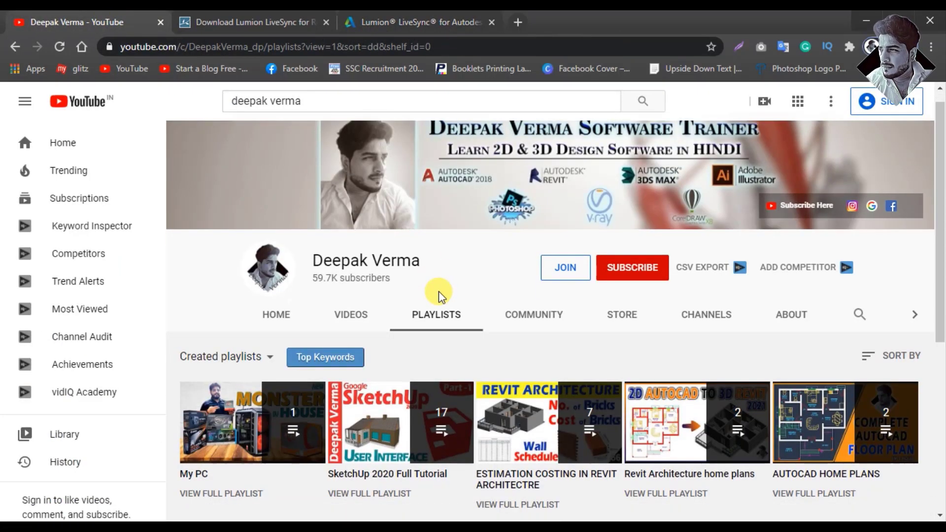
pyautogui.scroll(-2, 439, 292)
pyautogui.scroll(-1, 447, 148)
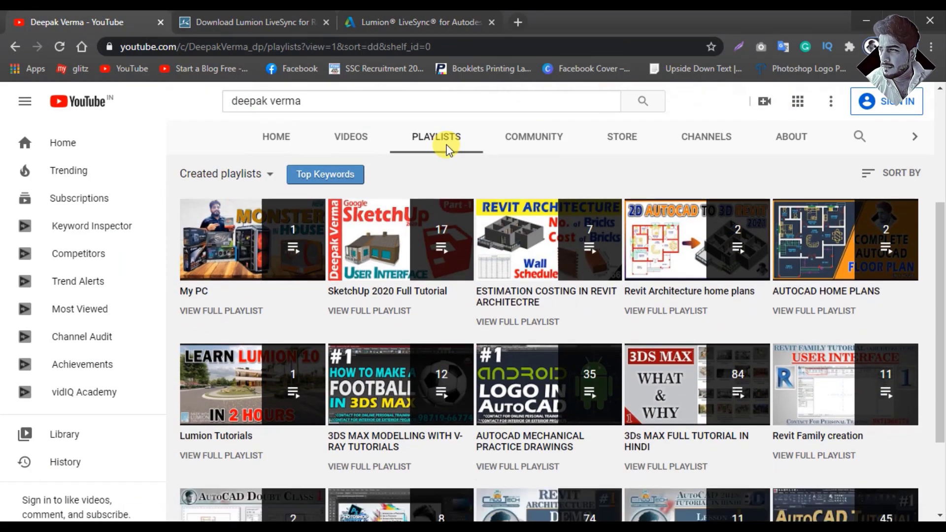
pyautogui.scroll(-1, 833, 217)
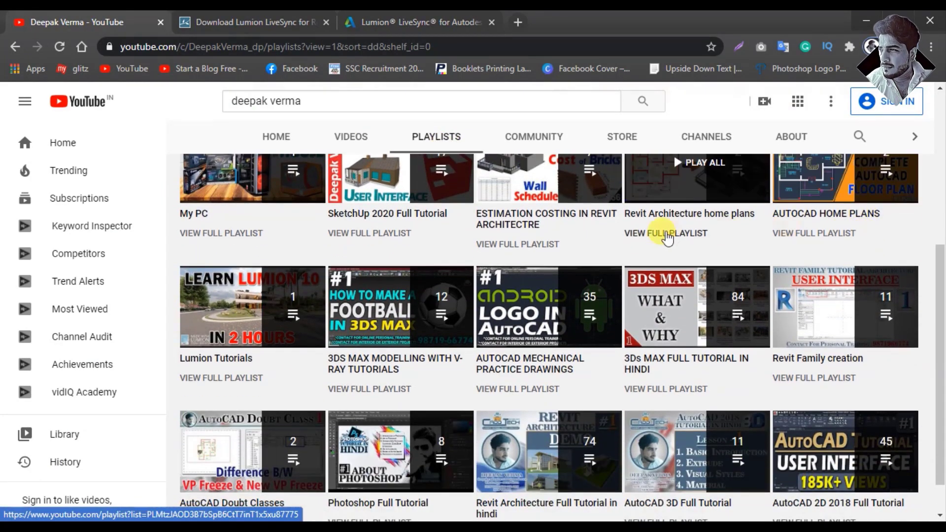
pyautogui.scroll(1, 667, 237)
pyautogui.scroll(-2, 729, 246)
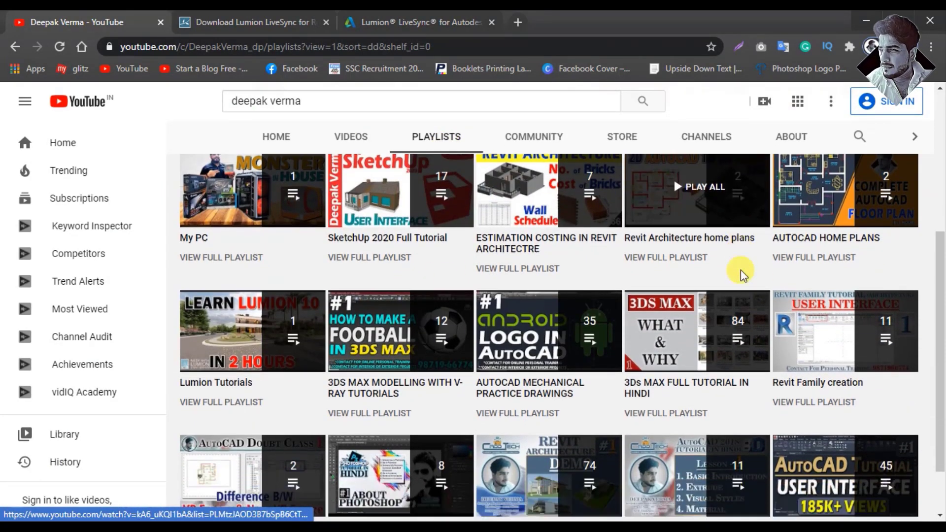
pyautogui.scroll(-1, 254, 202)
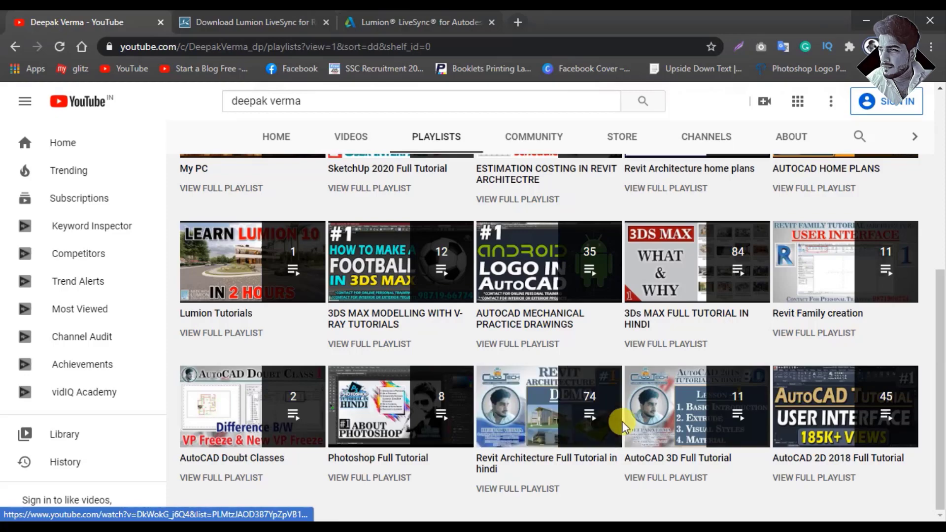
pyautogui.scroll(5, 618, 417)
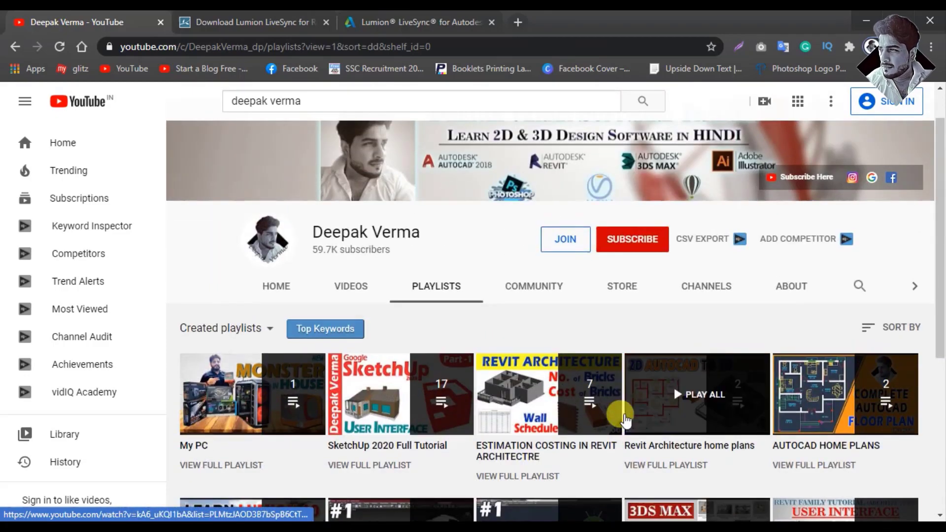